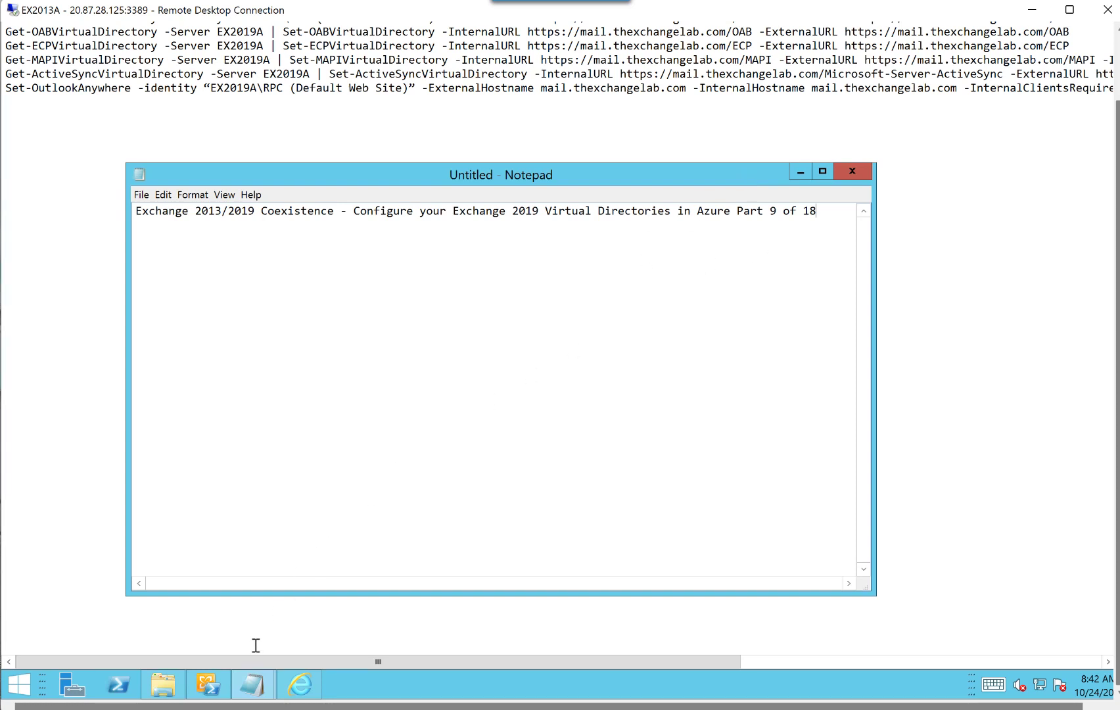
Step: Bring up the Exchange admin center's virtual directories list for server EX2013A in Internet Explorer
left_click(301, 685)
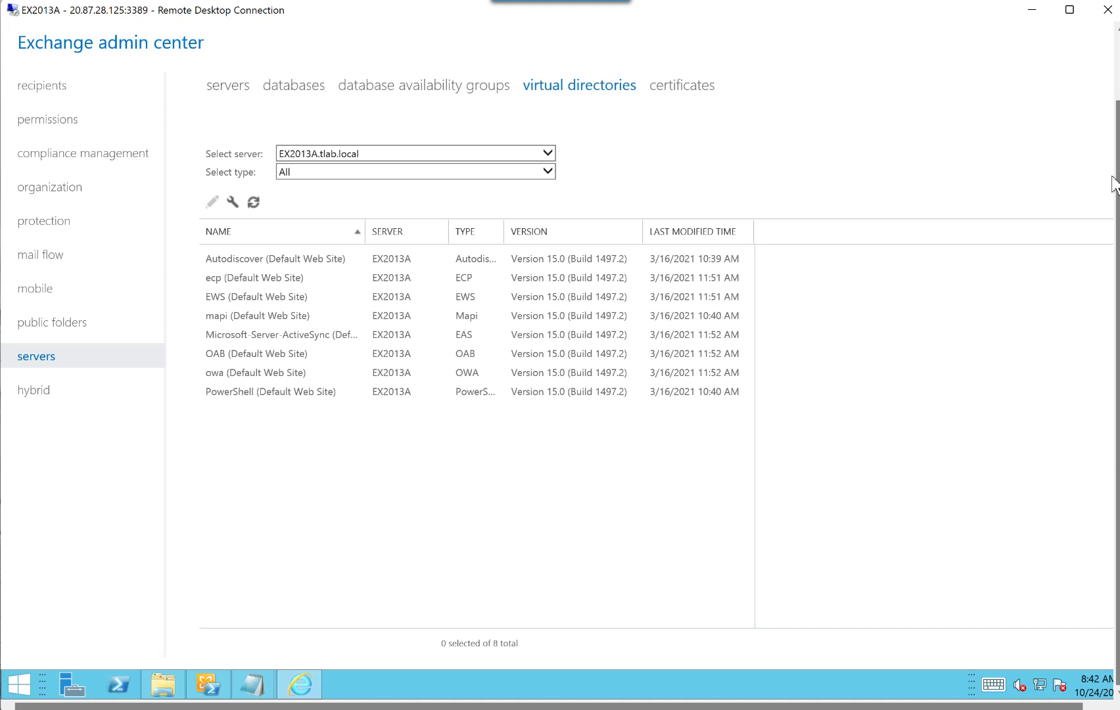
key("F11")
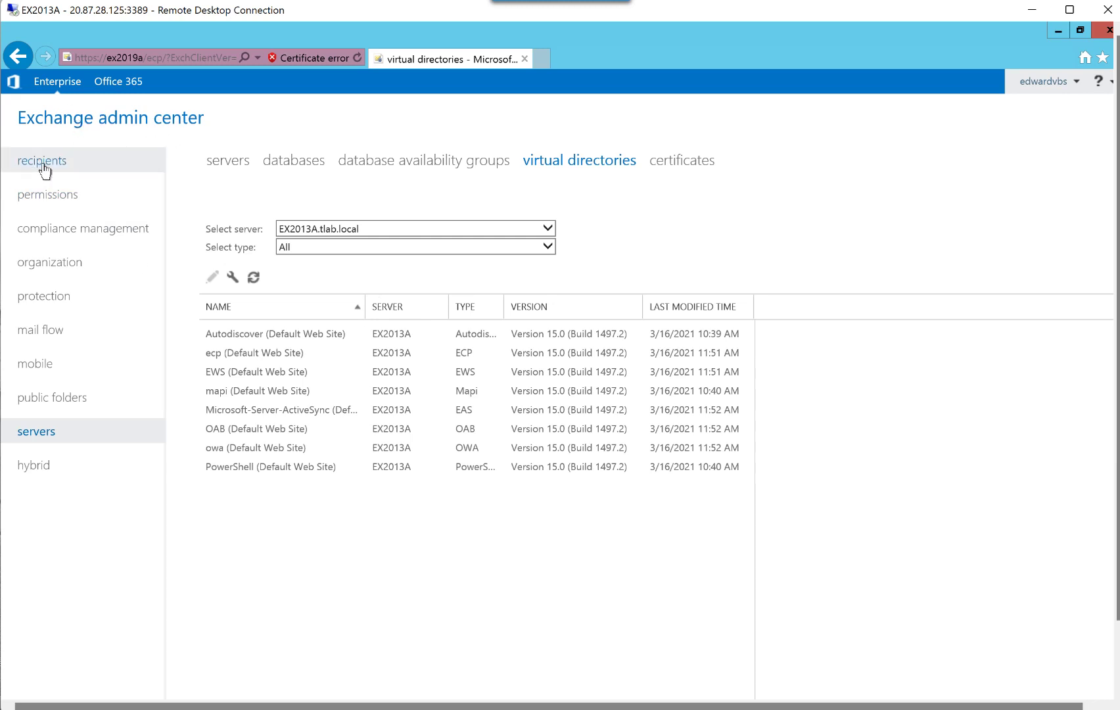
left_click(51, 439)
left_click(597, 168)
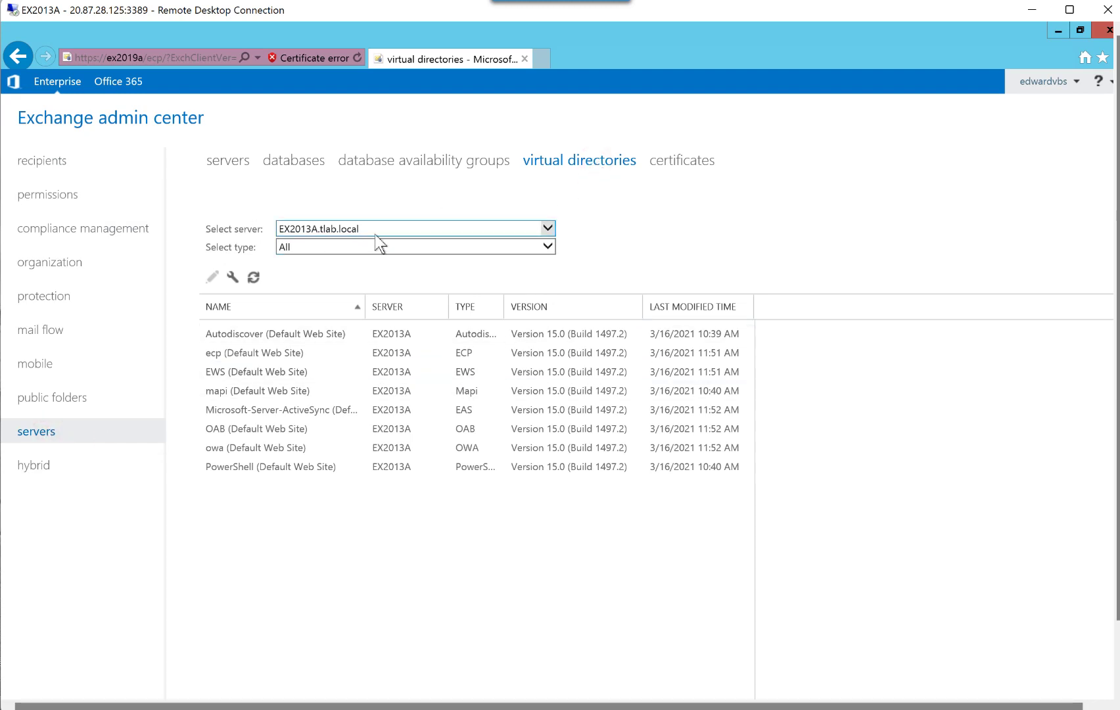
left_click(439, 228)
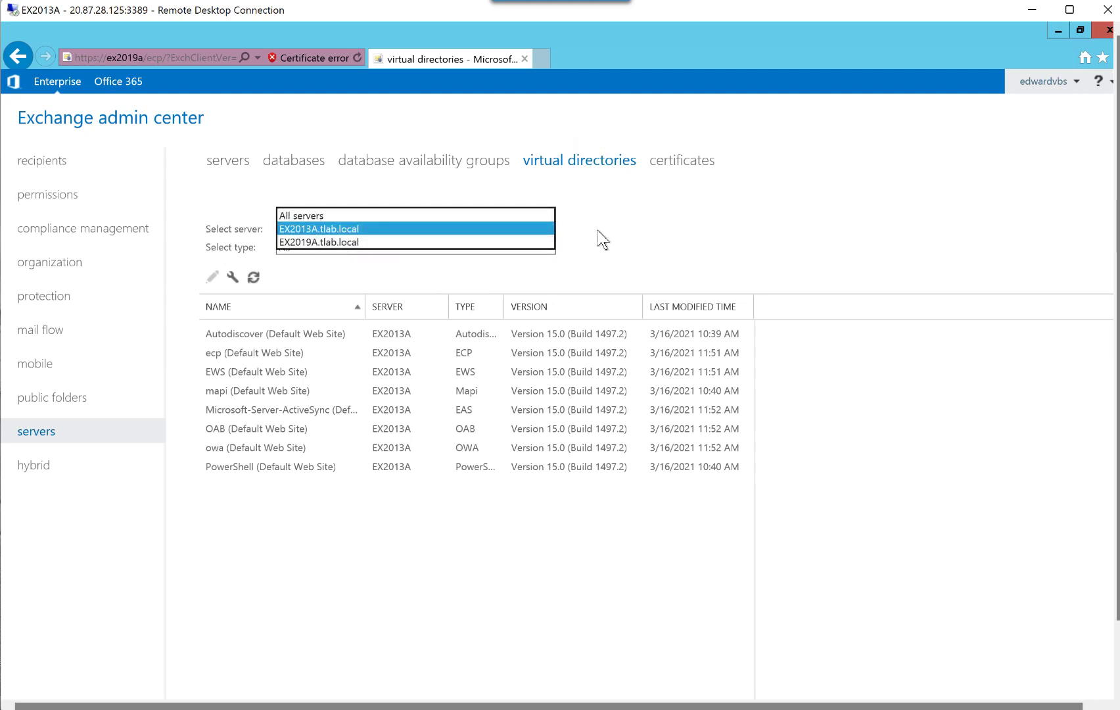
left_click(623, 230)
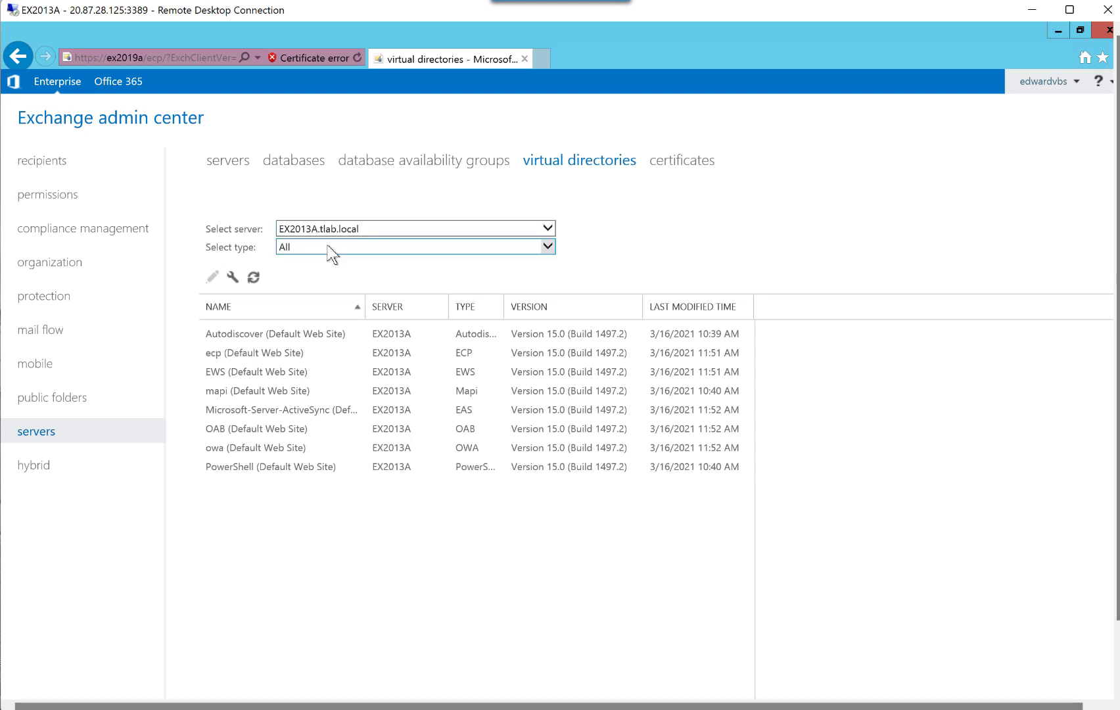
left_click(262, 353)
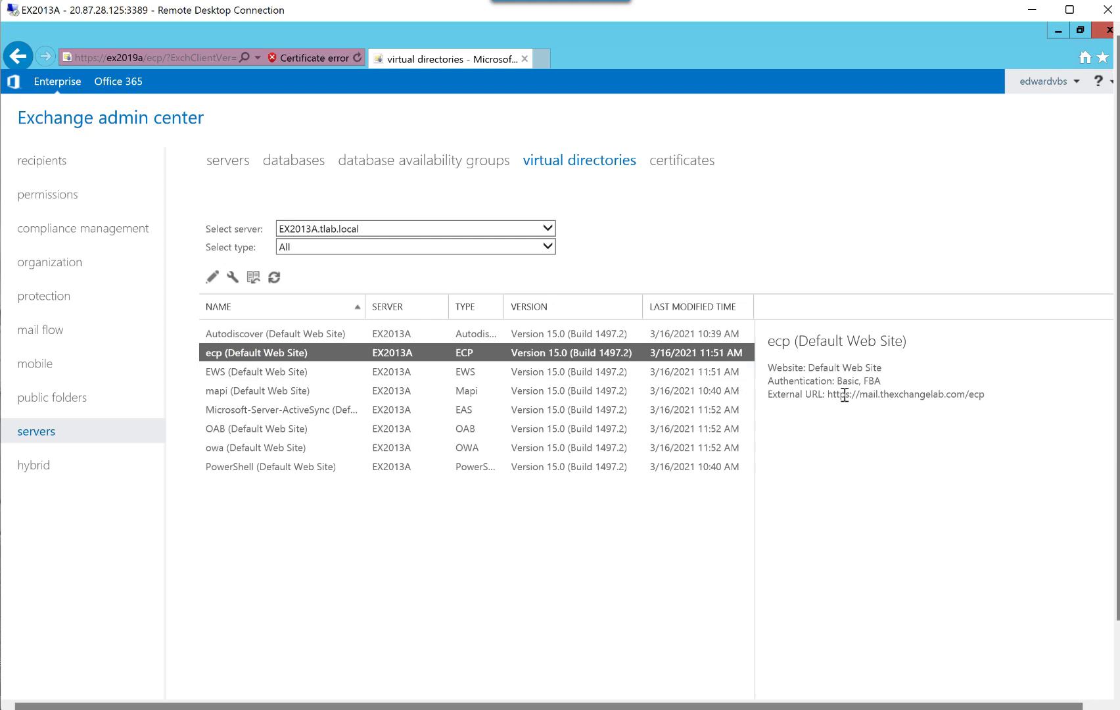
left_click_drag(828, 394, 952, 395)
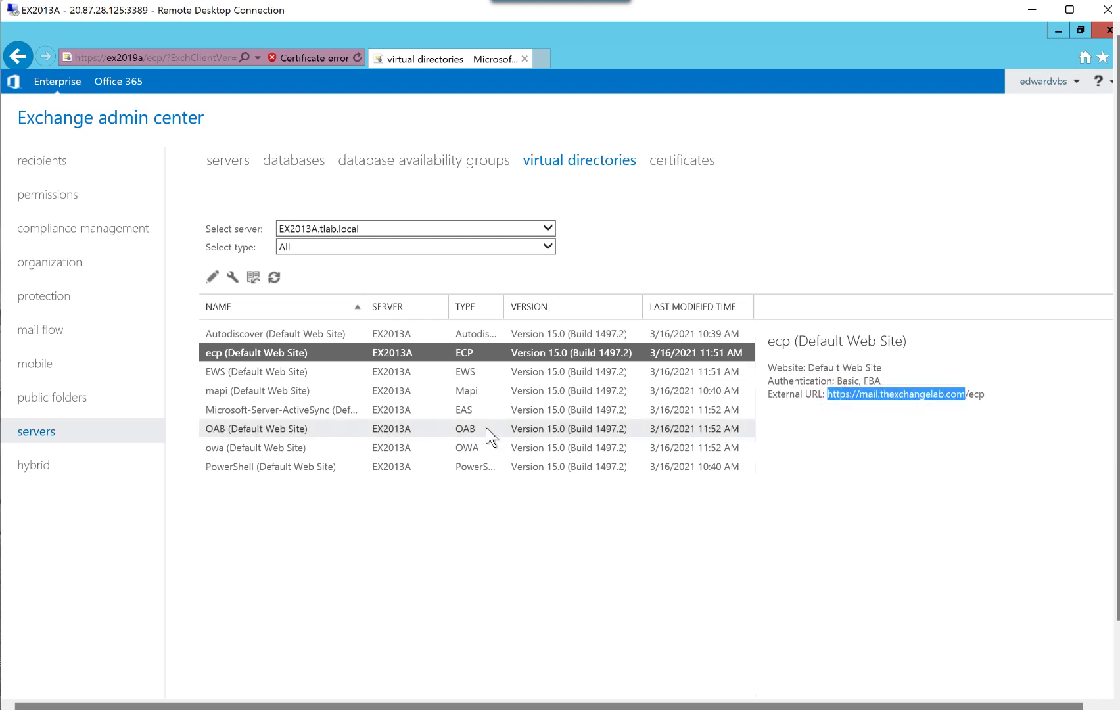
left_click(493, 372)
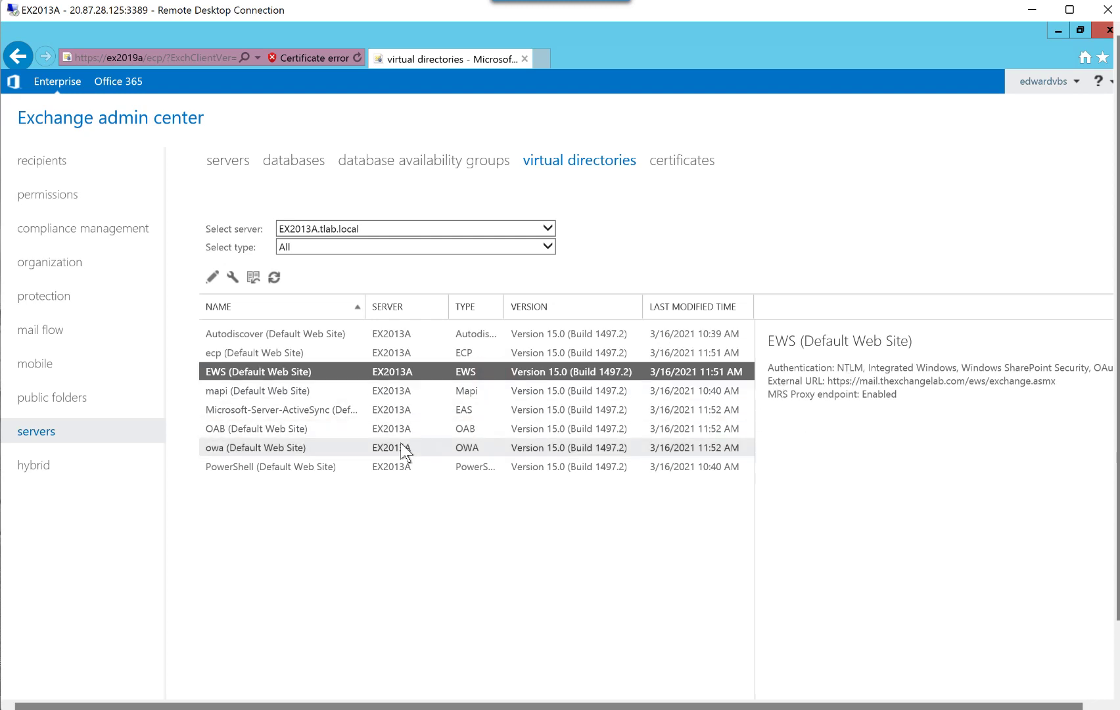
left_click(414, 408)
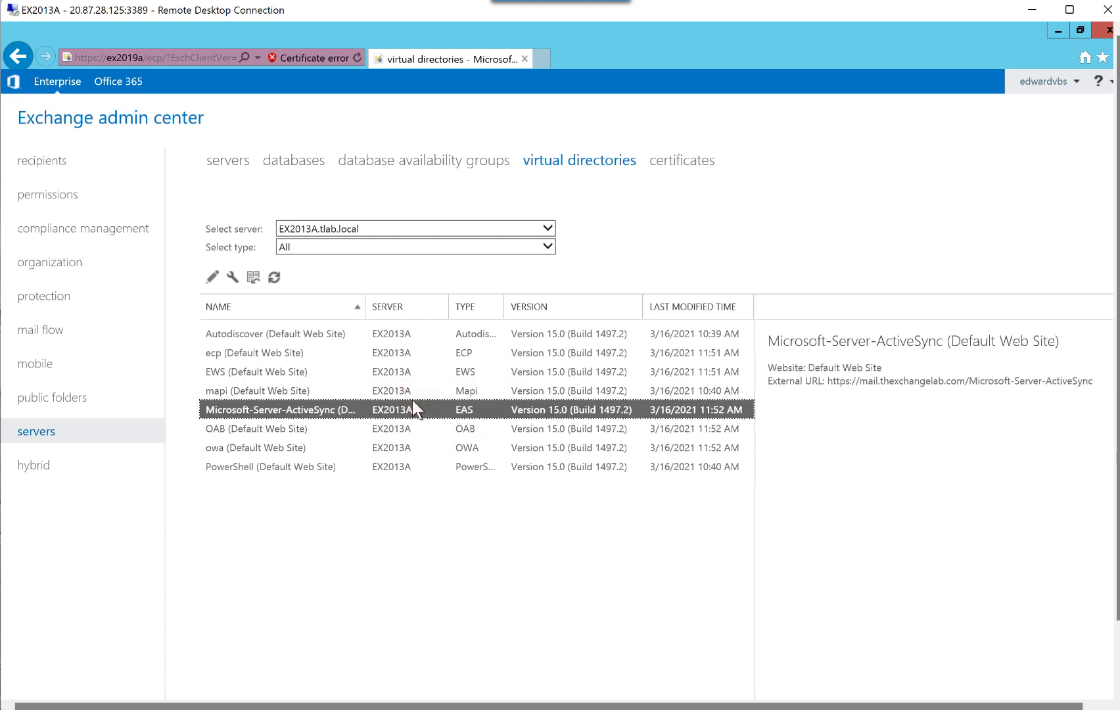
Step: Switch the server list to EX2019A.tlab.local and select its ecp virtual directory
left_click(330, 228)
left_click(332, 242)
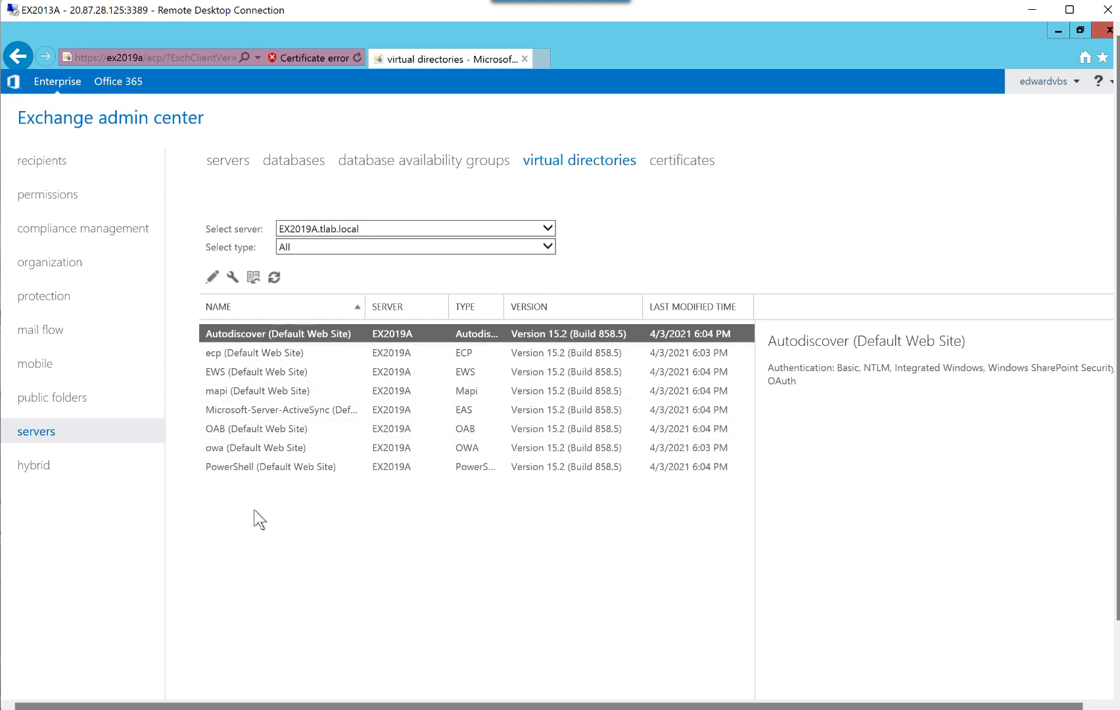
left_click(290, 350)
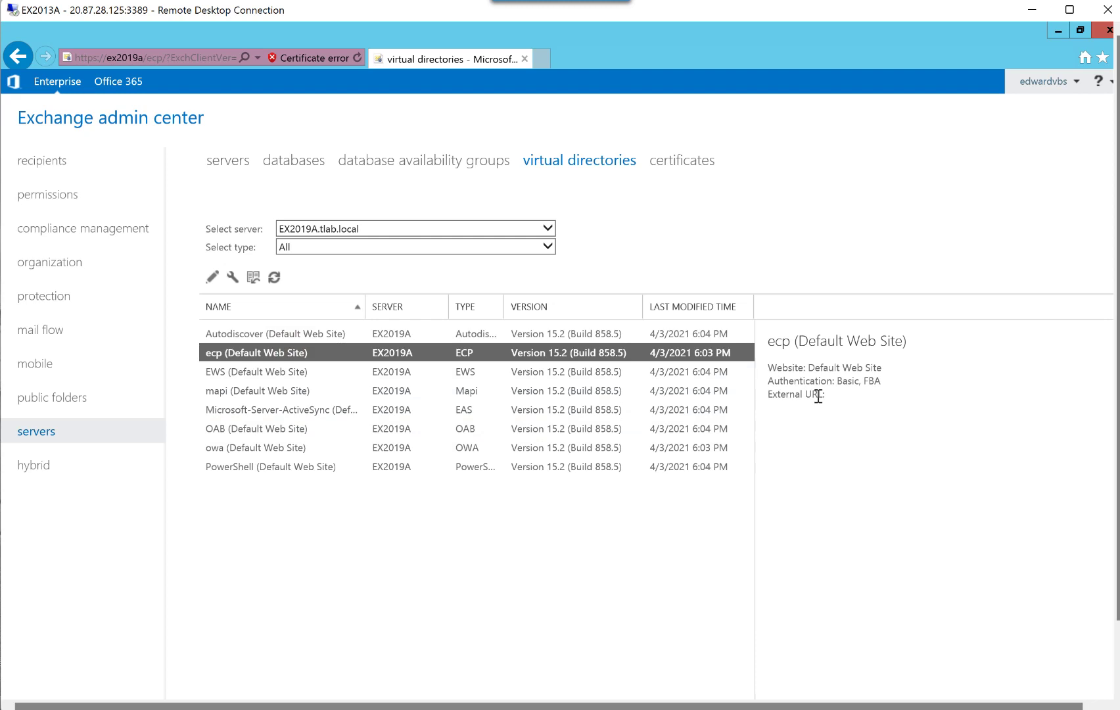
Step: Open ecp's settings, dismiss the Protected mode notice, and inspect its internal and empty external URL
double_click(545, 351)
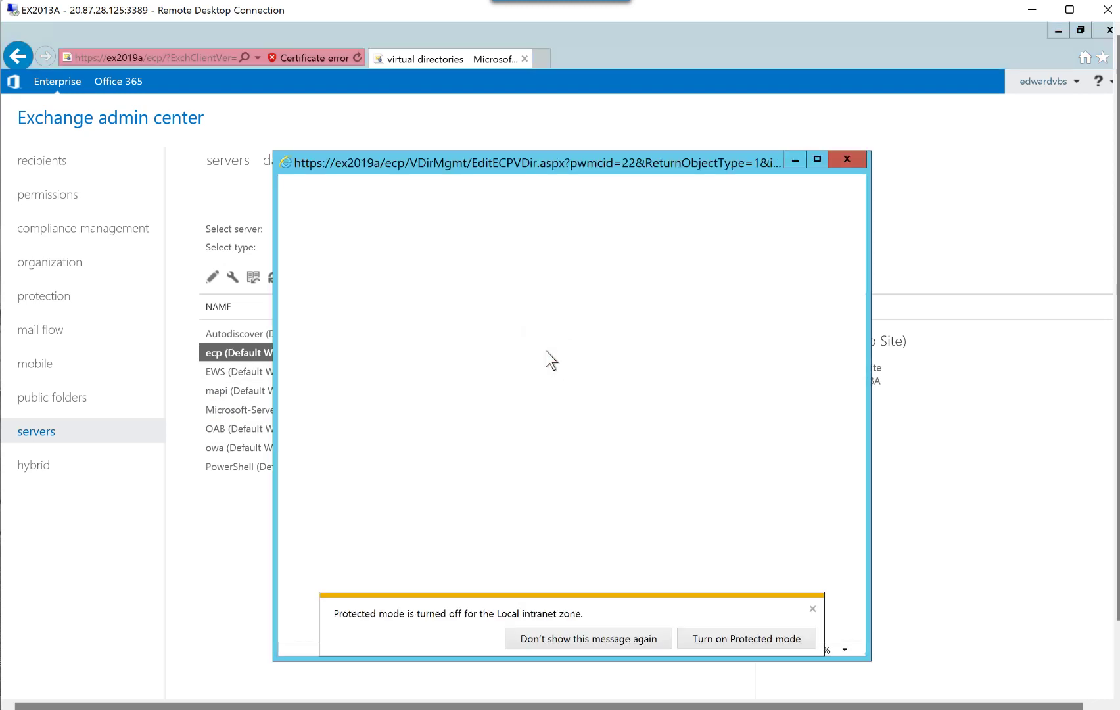
left_click(813, 609)
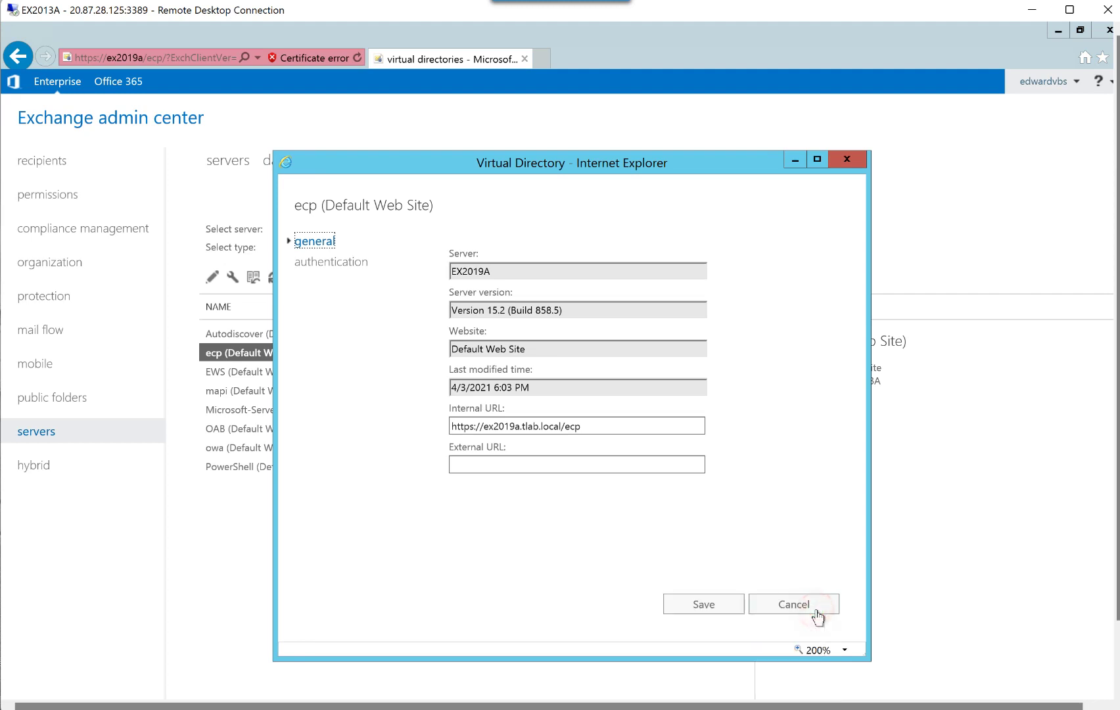
left_click(521, 431)
left_click_drag(603, 427, 328, 439)
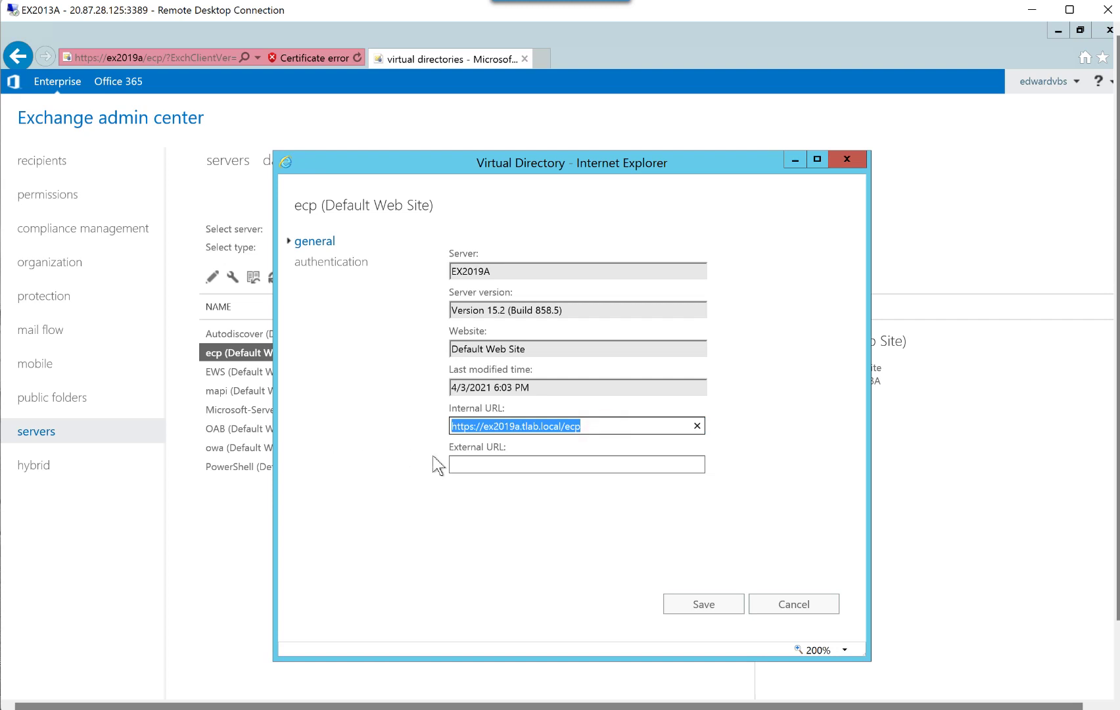
left_click(454, 448)
left_click(478, 461)
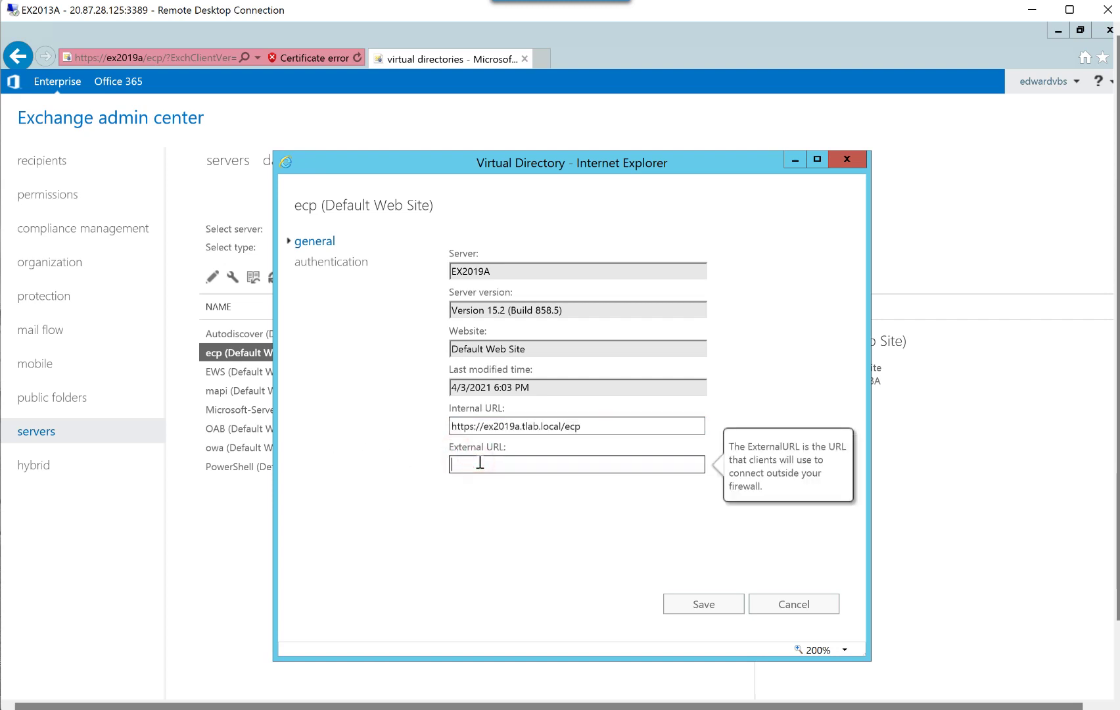
Step: Close the ecp settings without saving and bring the urls file in Notepad to the front
left_click(782, 601)
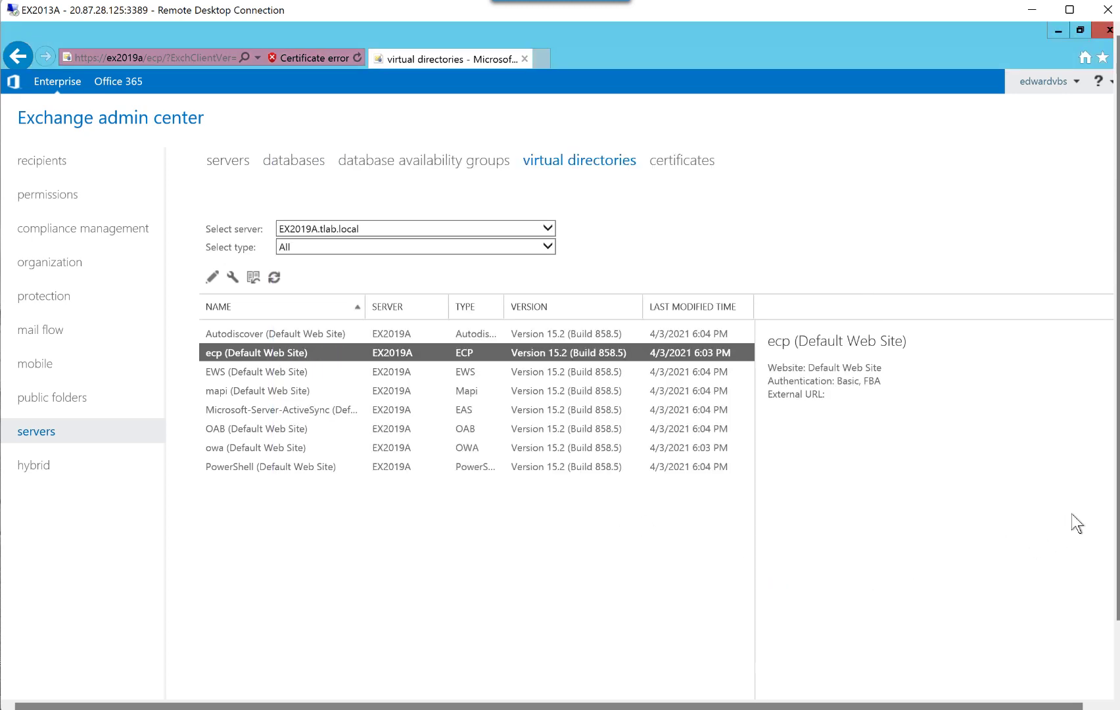
left_click_drag(1117, 522, 1115, 603)
mouse_move(252, 684)
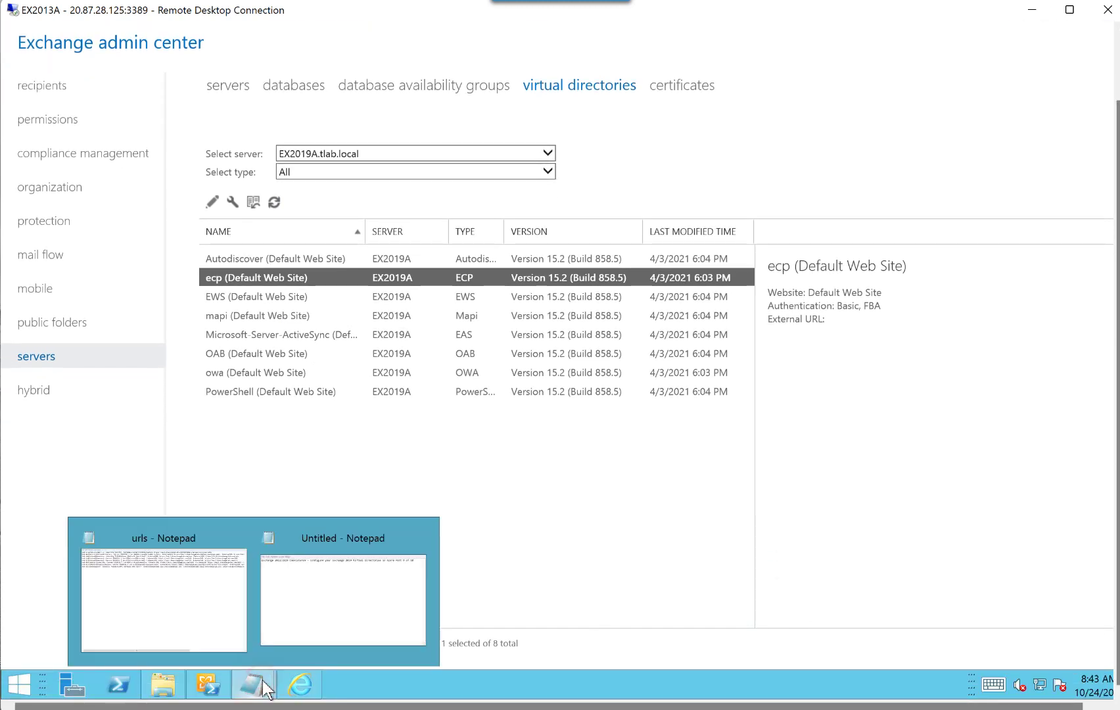
left_click(194, 604)
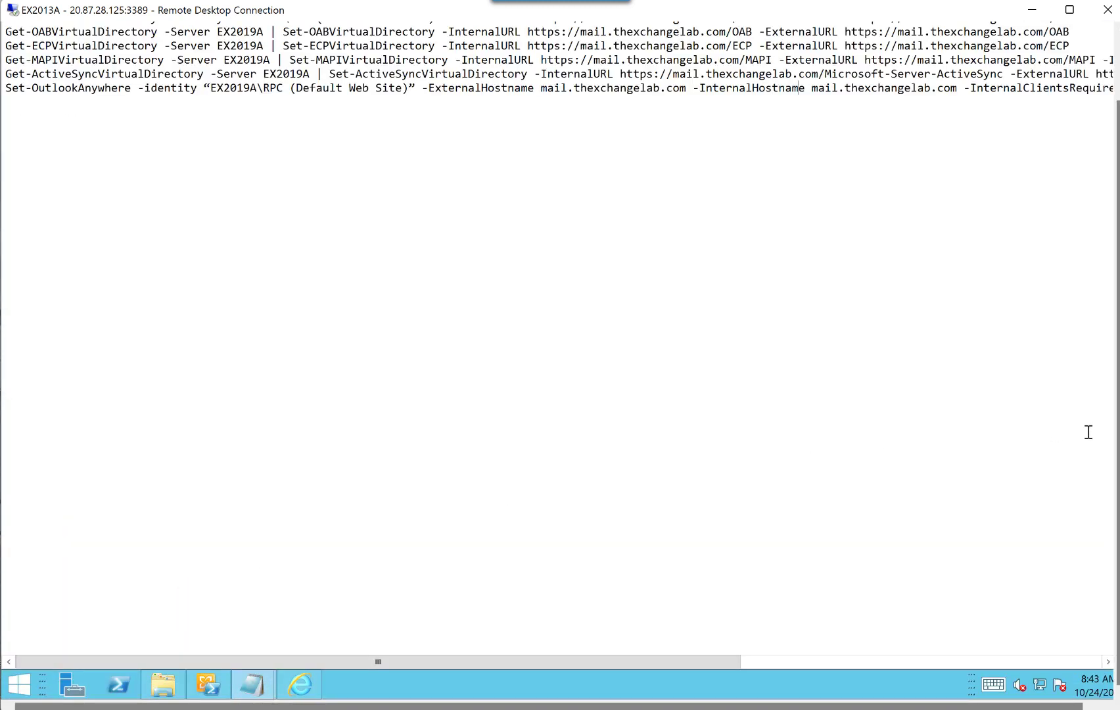
scroll(1115, 439, "up", 2)
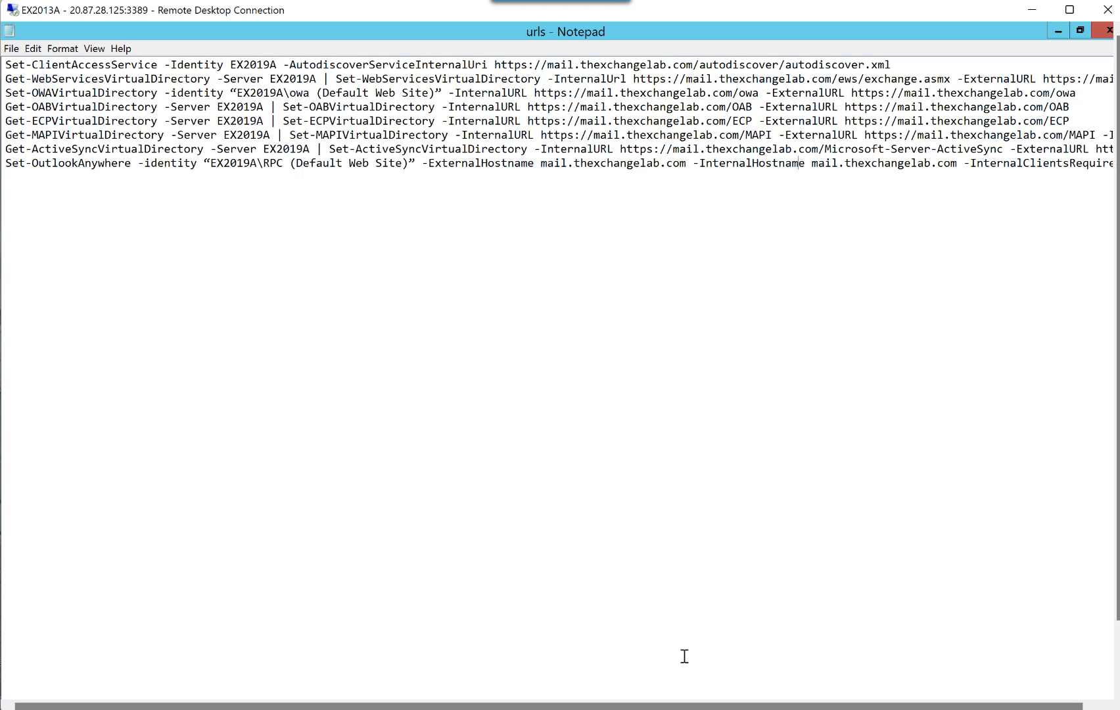
Step: Review the ActiveSync and Outlook Anywhere command URLs in the urls file
left_click_drag(695, 702, 782, 704)
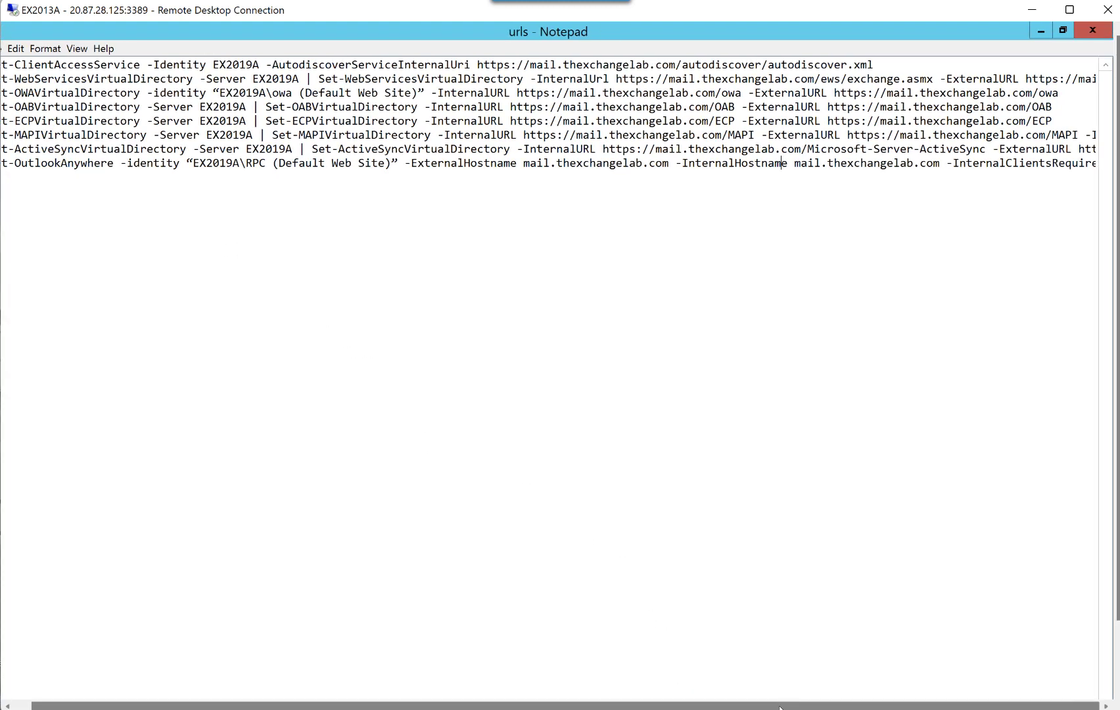
left_click_drag(564, 706, 547, 706)
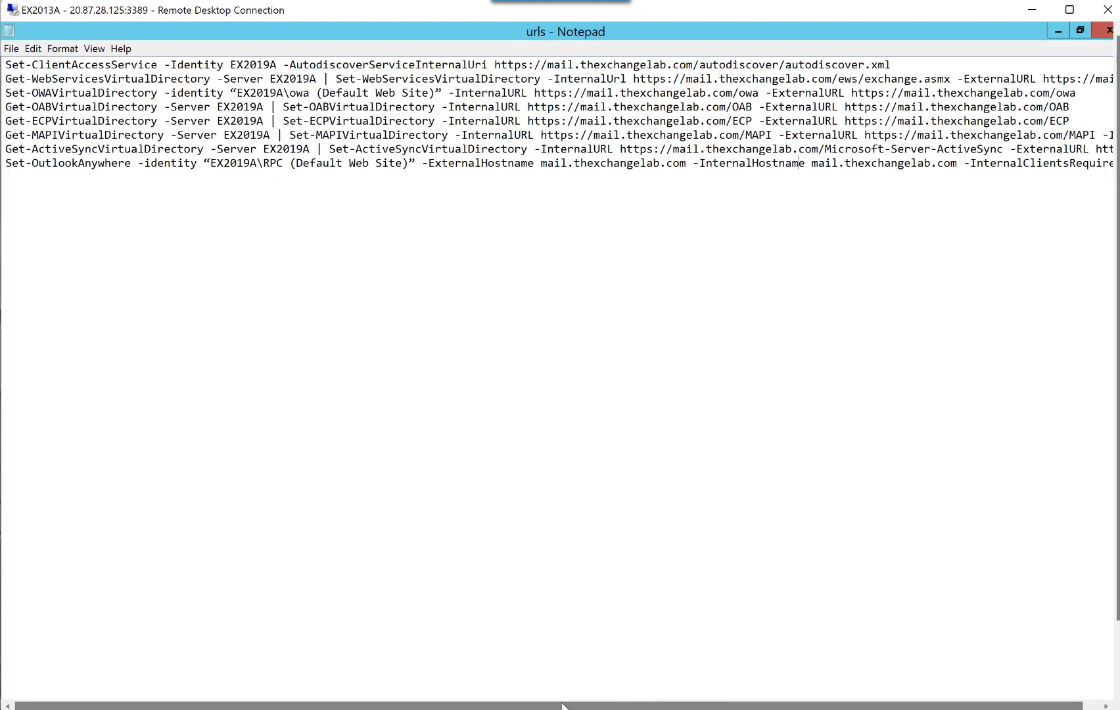
left_click(873, 165)
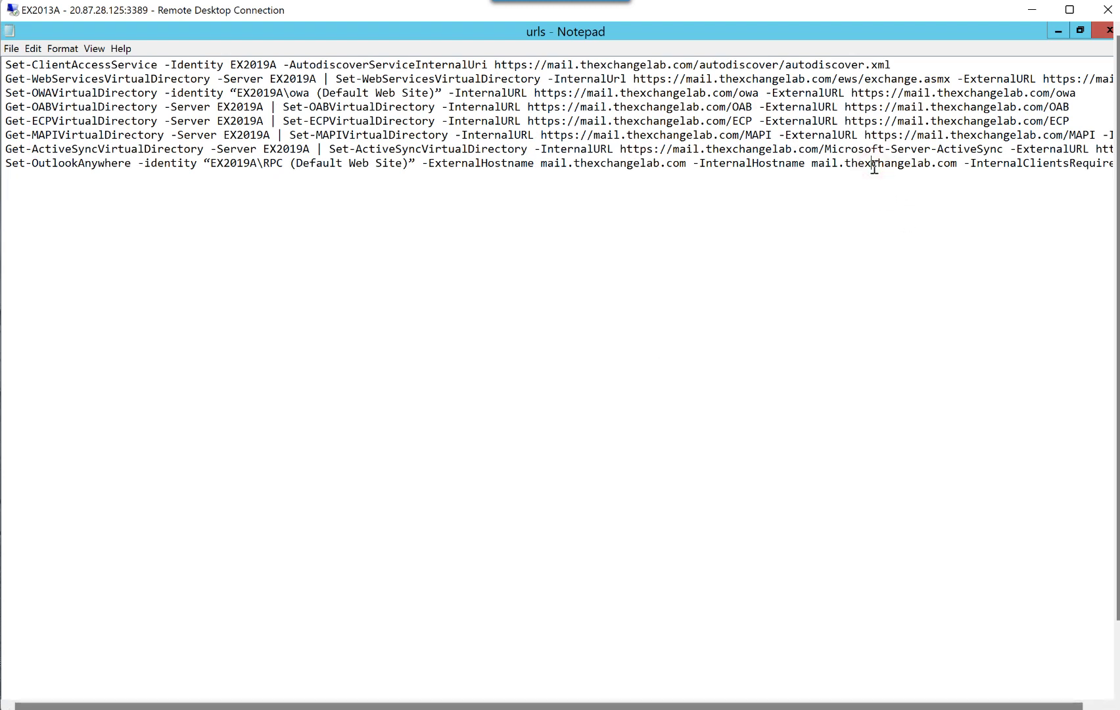
left_click(892, 149)
key("ctrl+Right")
key("Right")
key("Right")
key("Right")
key("Right")
key("Right")
key("Right")
key("Right")
key("Right")
key("Right")
key("Right")
key("Right")
key("Right")
key("Right")
key("Right")
key("Right")
key("Right")
key("Right")
key("Right")
key("Right")
key("Right")
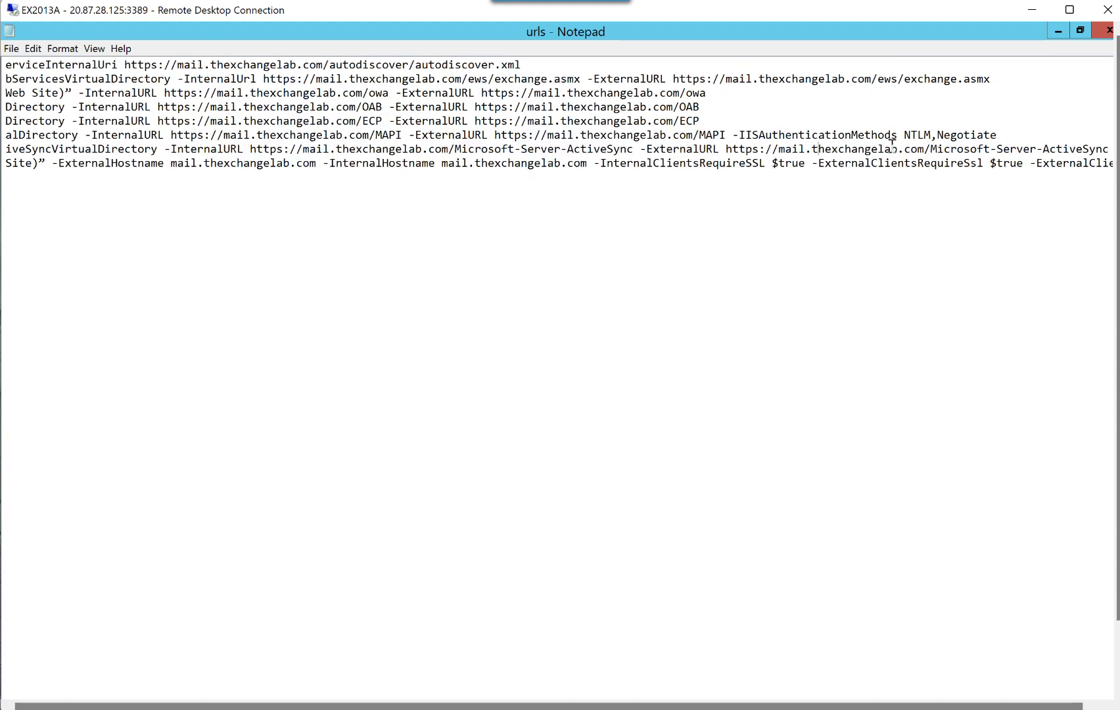
key("Down")
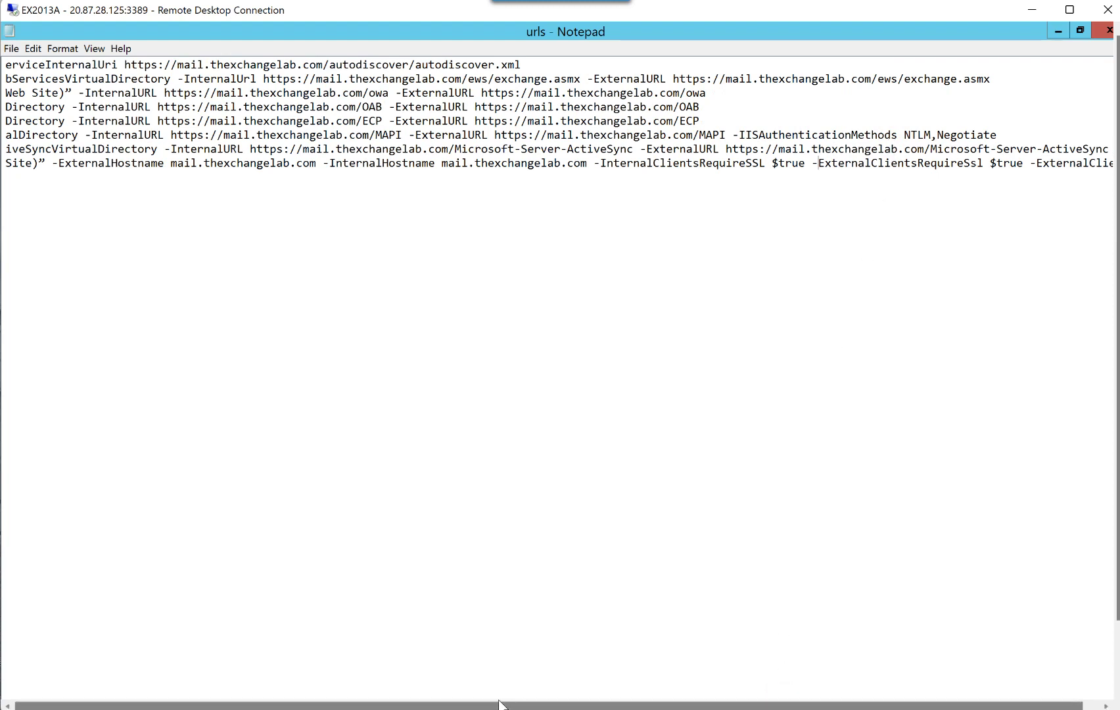
Step: Select all the virtual directory URL commands in the urls file for copying
left_click(431, 411)
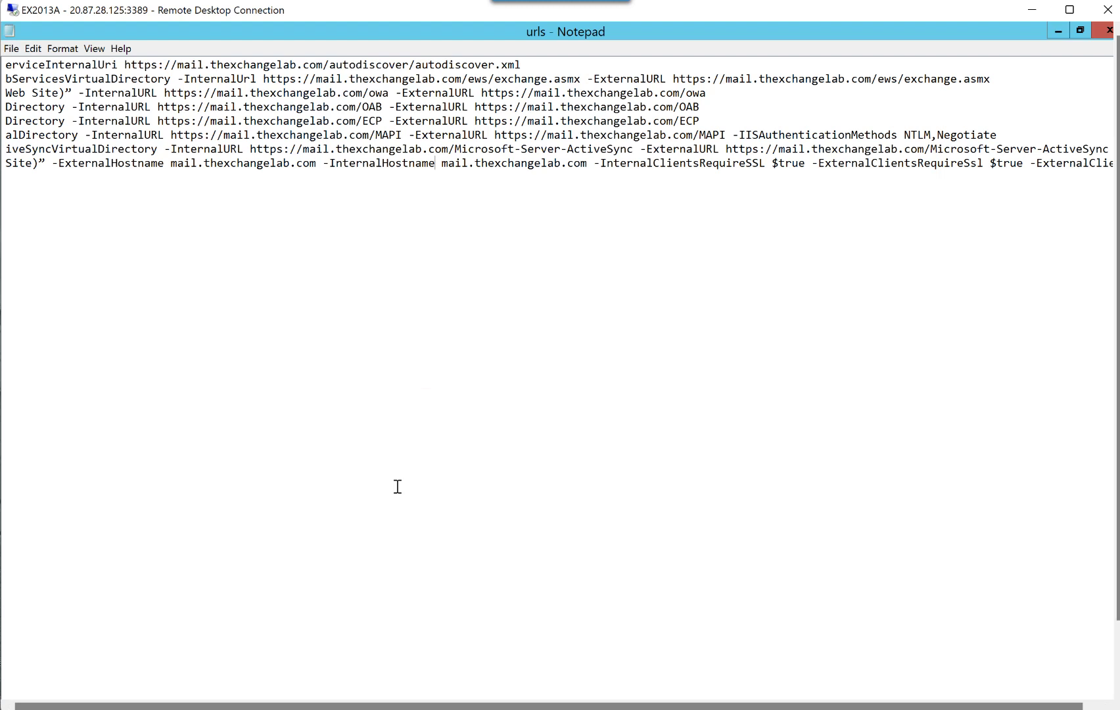
key("ctrl+Left")
key("Left")
key("Left")
key("Left")
key("Left")
key("Left")
key("Left")
key("Left")
key("Left")
key("Left")
key("Left")
key("Left")
key("Left")
key("Left")
key("Left")
key("Left")
key("Left")
key("Left")
key("Left")
key("Left")
key("Left")
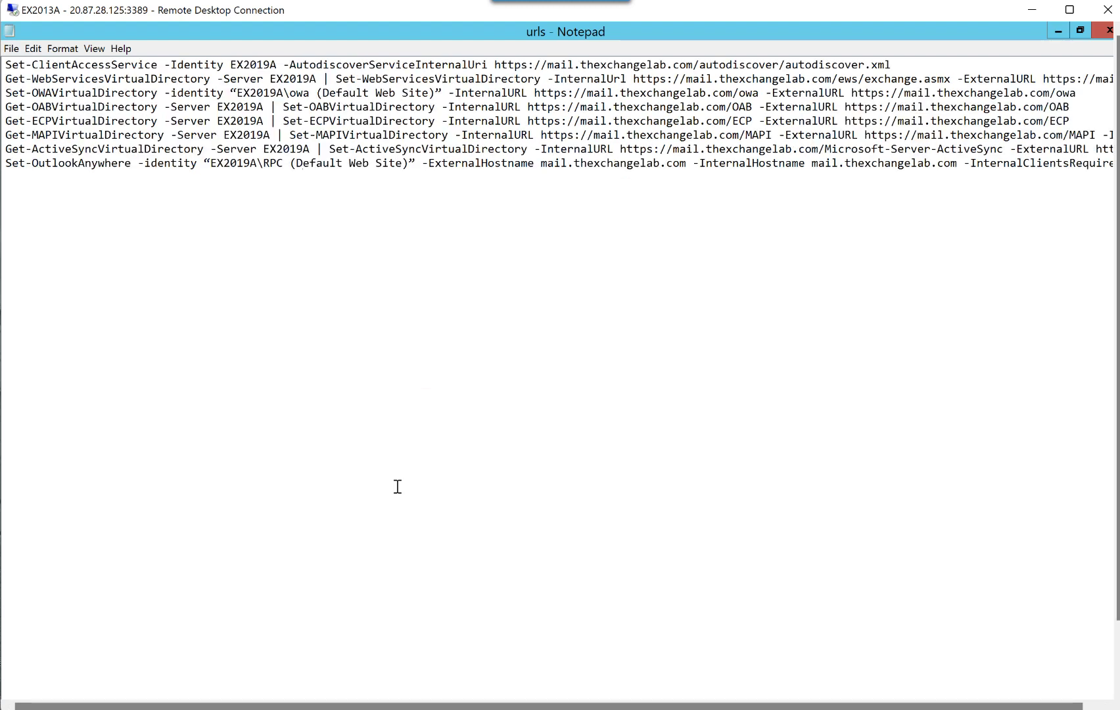
key("Left")
key("Left")
key("Left")
key("ctrl+a")
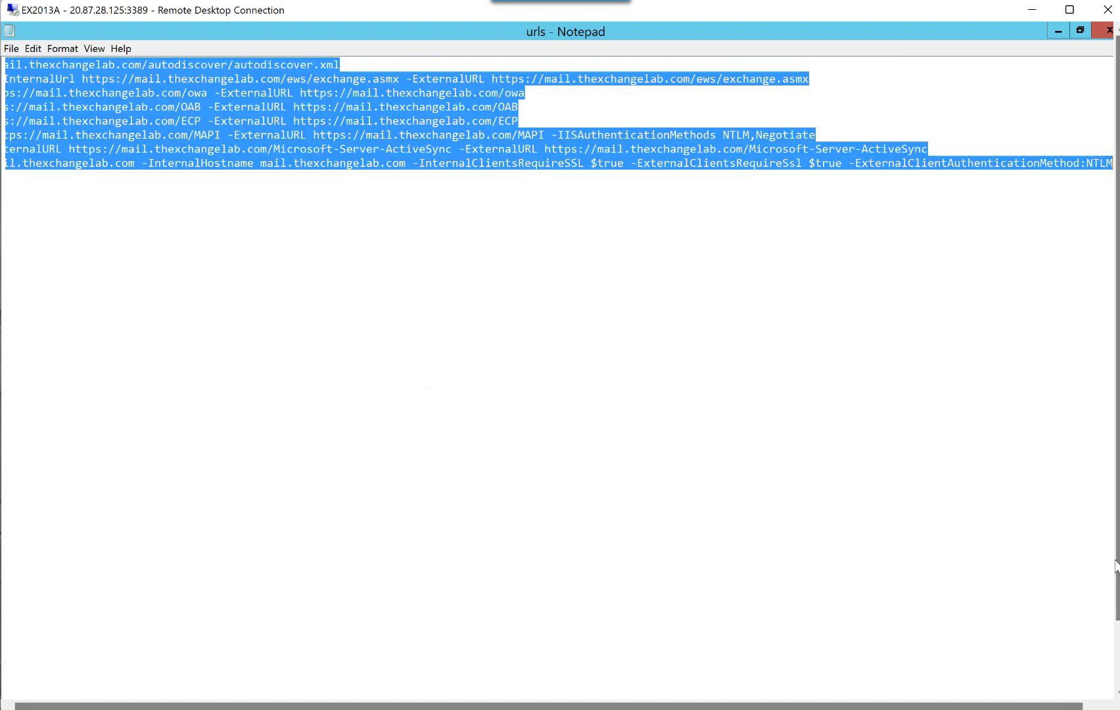
left_click_drag(1117, 565, 1117, 635)
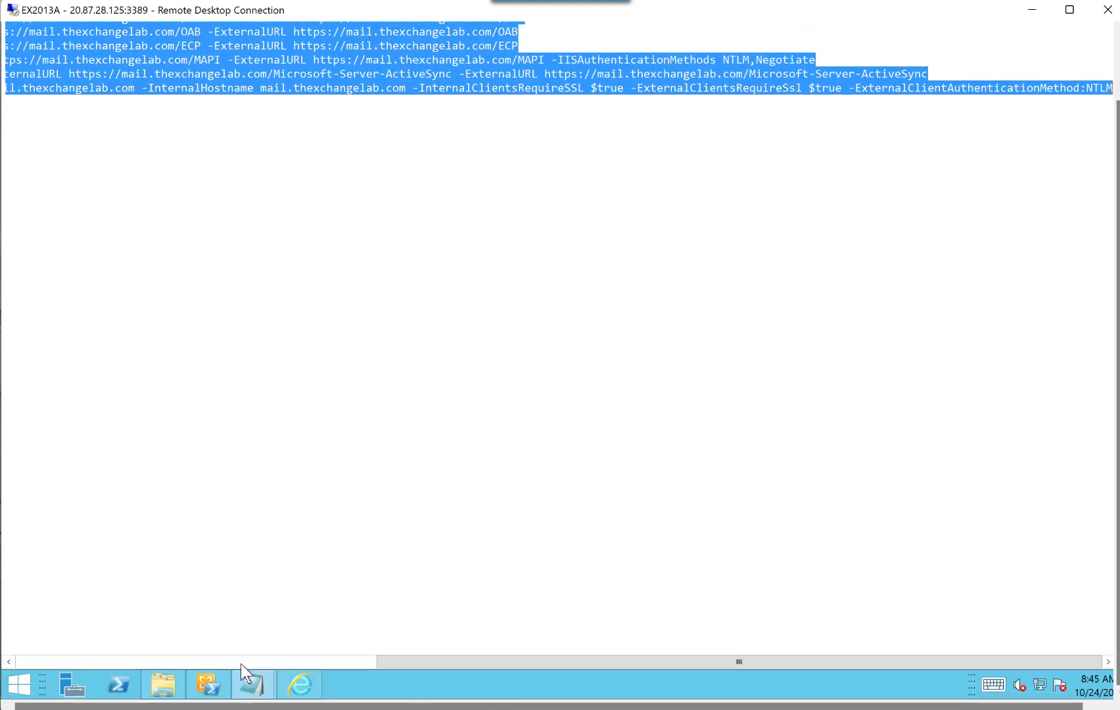
Step: Paste the copied URL commands at the Exchange Management Shell prompt
left_click(213, 687)
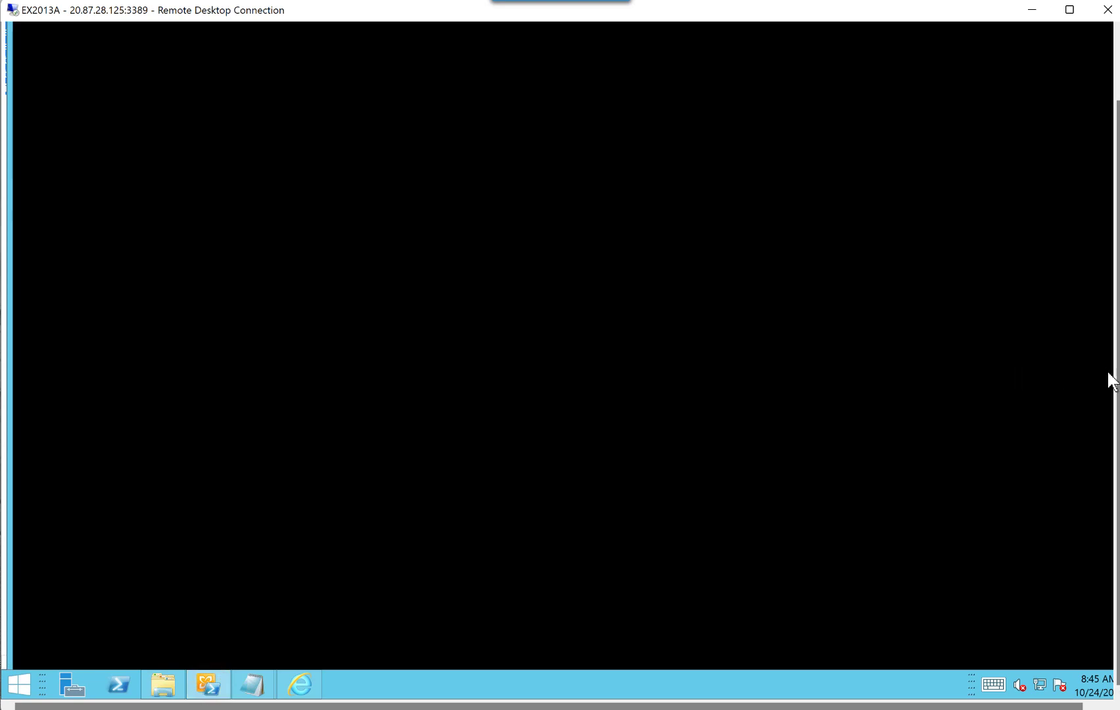
left_click_drag(1116, 381, 1116, 312)
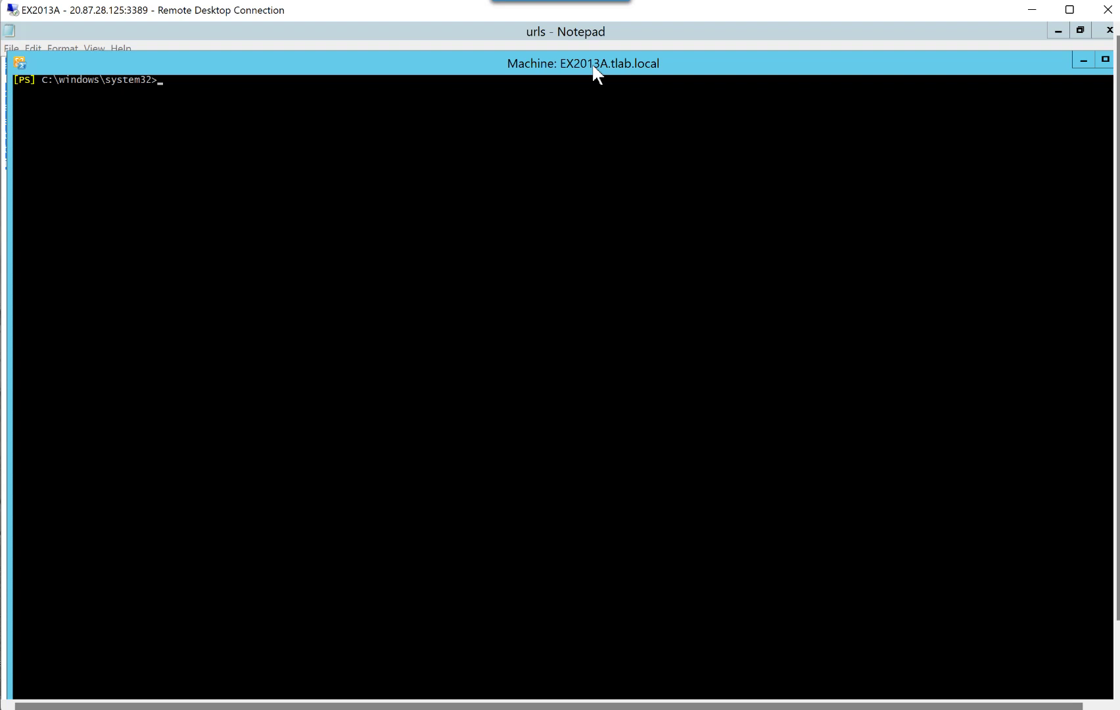
right_click(321, 135)
left_click(338, 174)
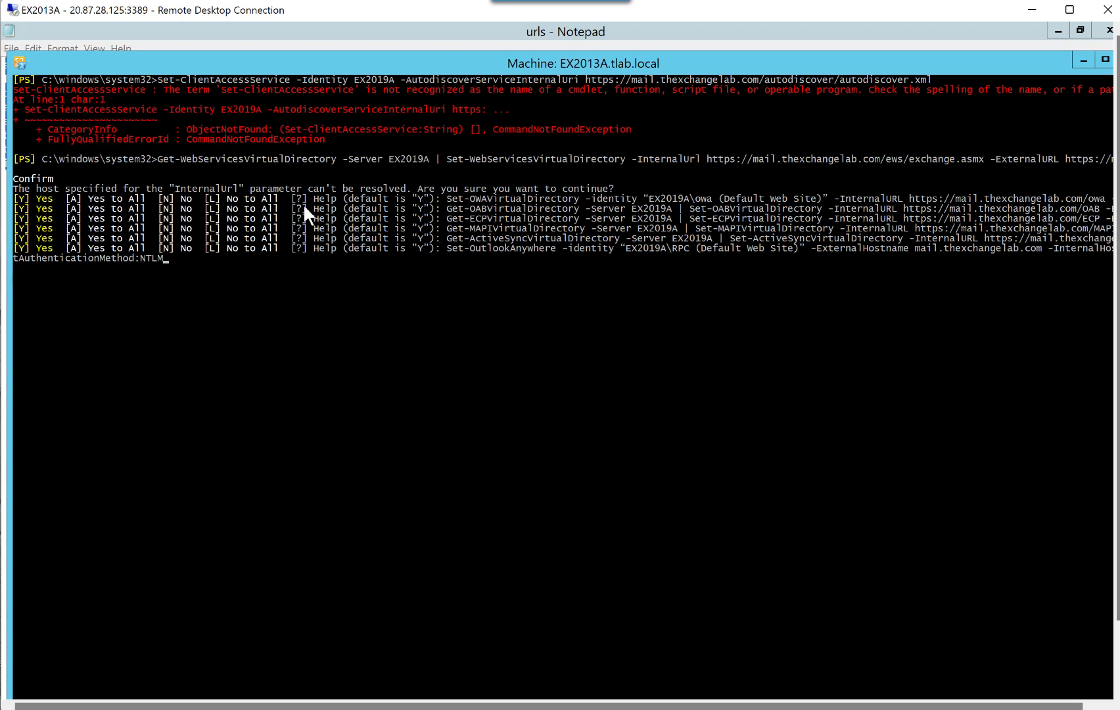
Step: Run the final Set-OutlookAnywhere command and accept the InternalUrl confirmation with the default yes
key("Return")
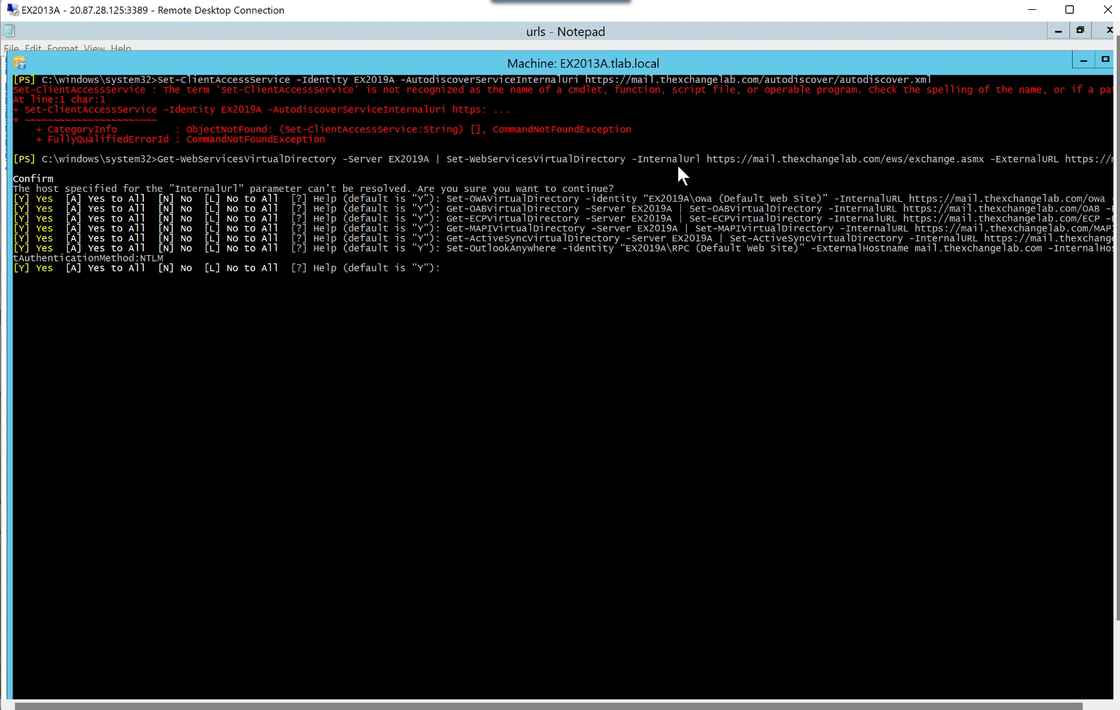
key("Return")
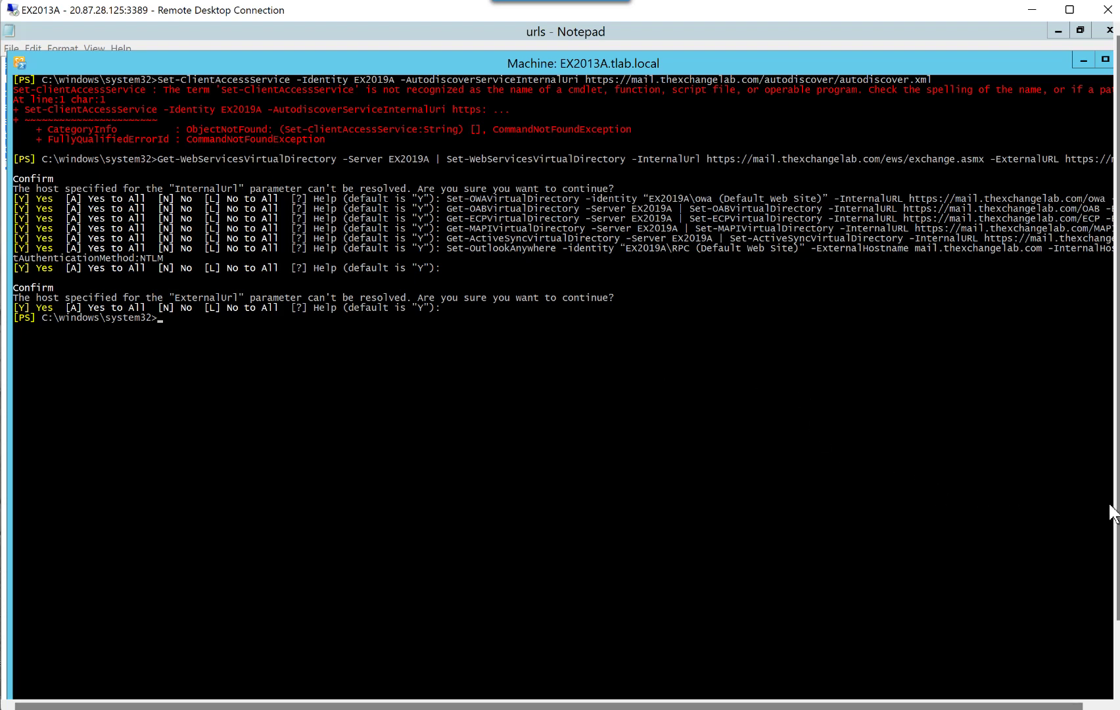
left_click_drag(1116, 512, 1117, 598)
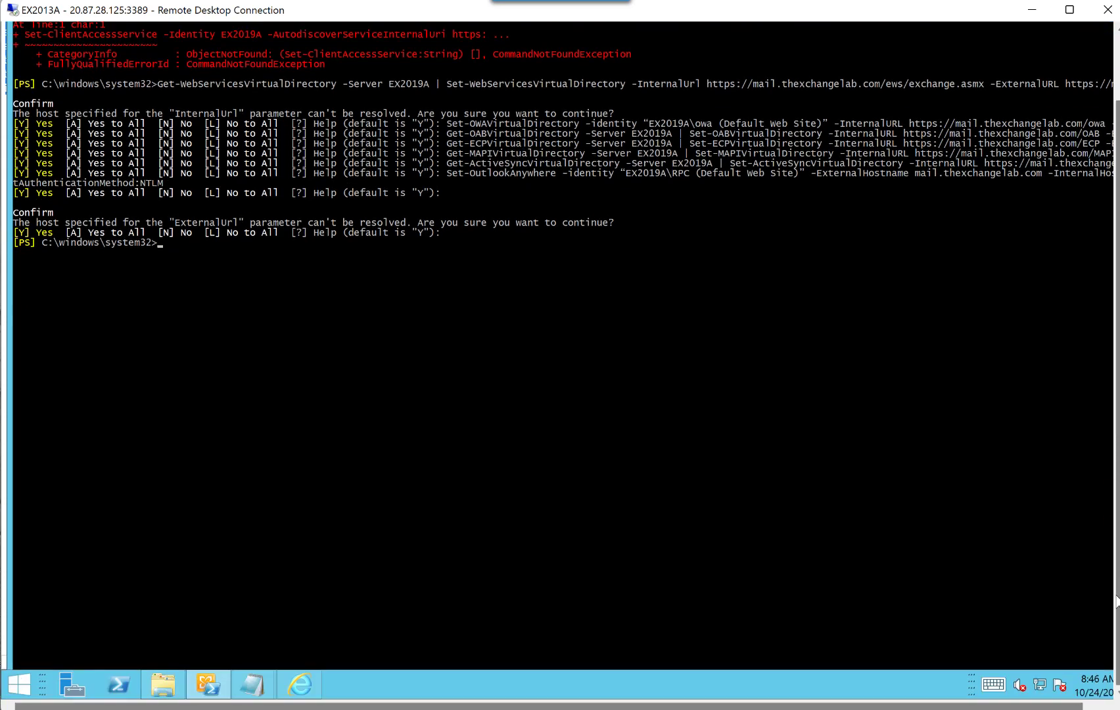
left_click(216, 687)
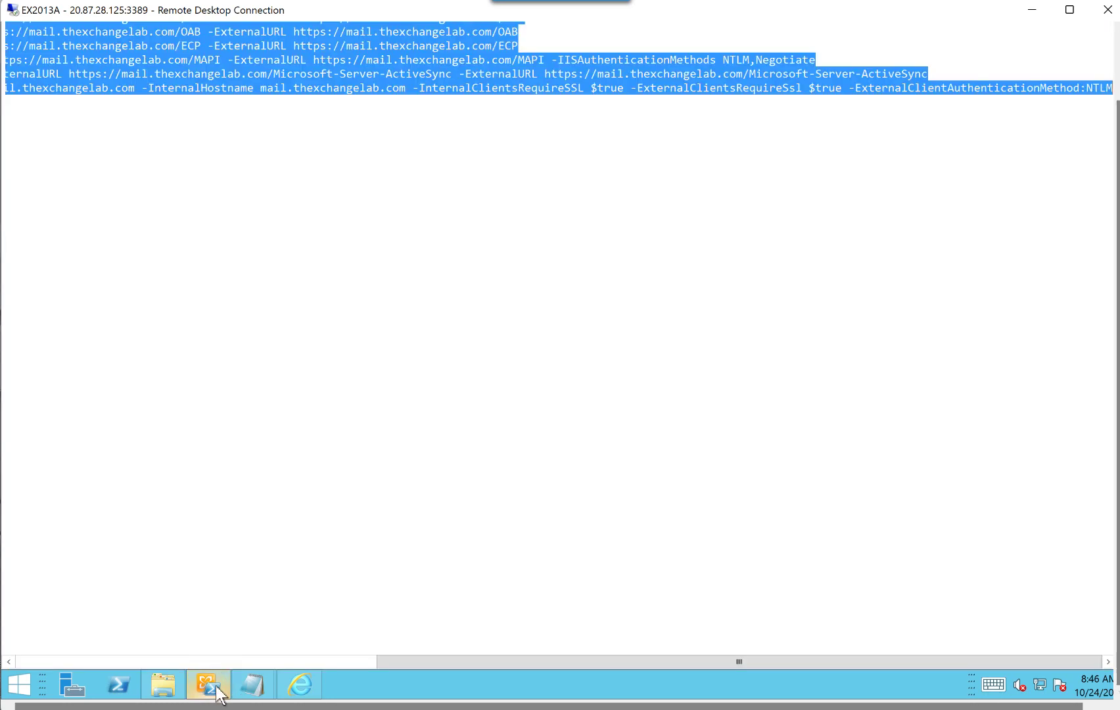
Step: Refresh EX2019A's virtual directories list and view the EWS directory's external URL
left_click(300, 684)
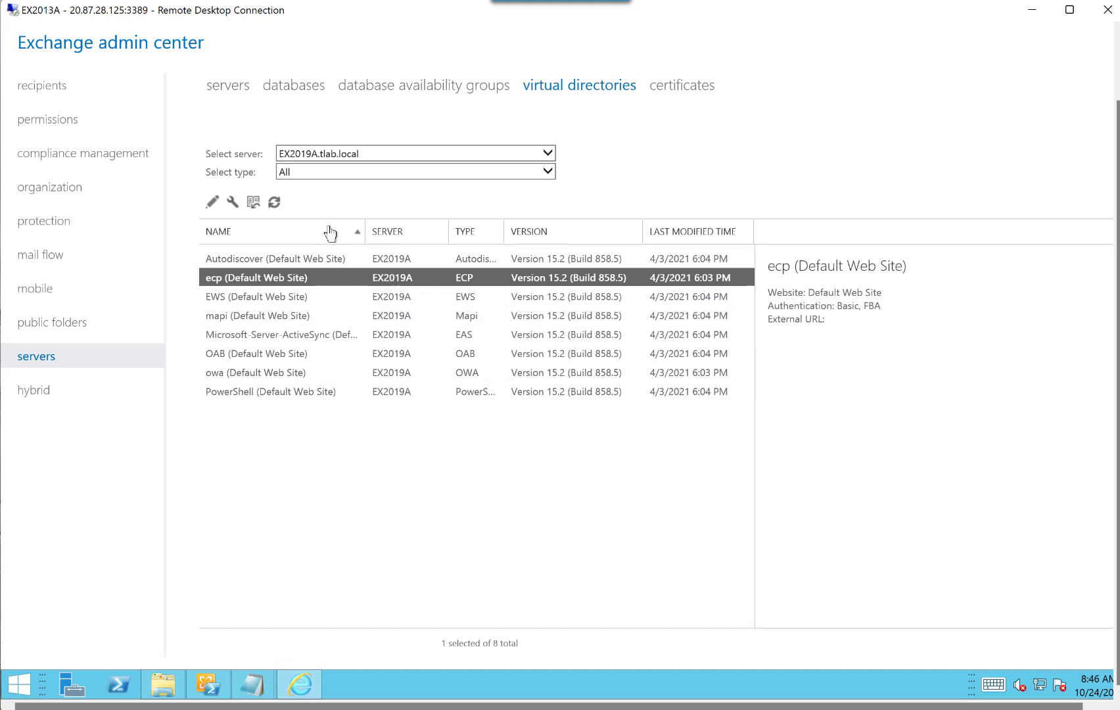
left_click(274, 202)
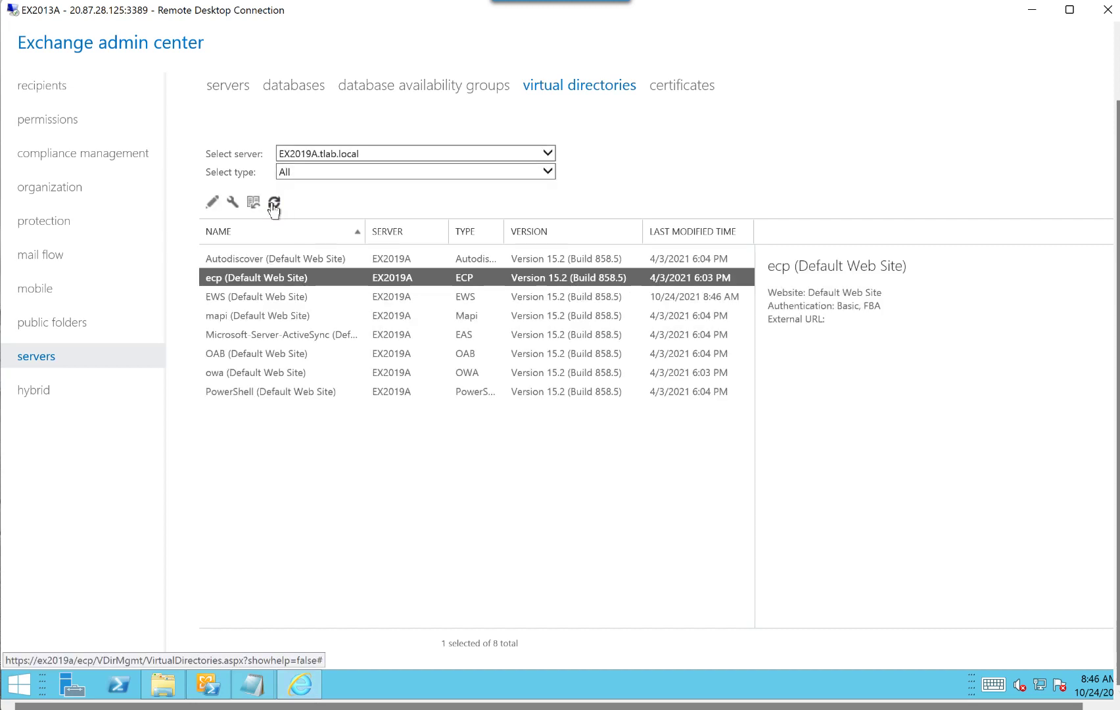
left_click(281, 295)
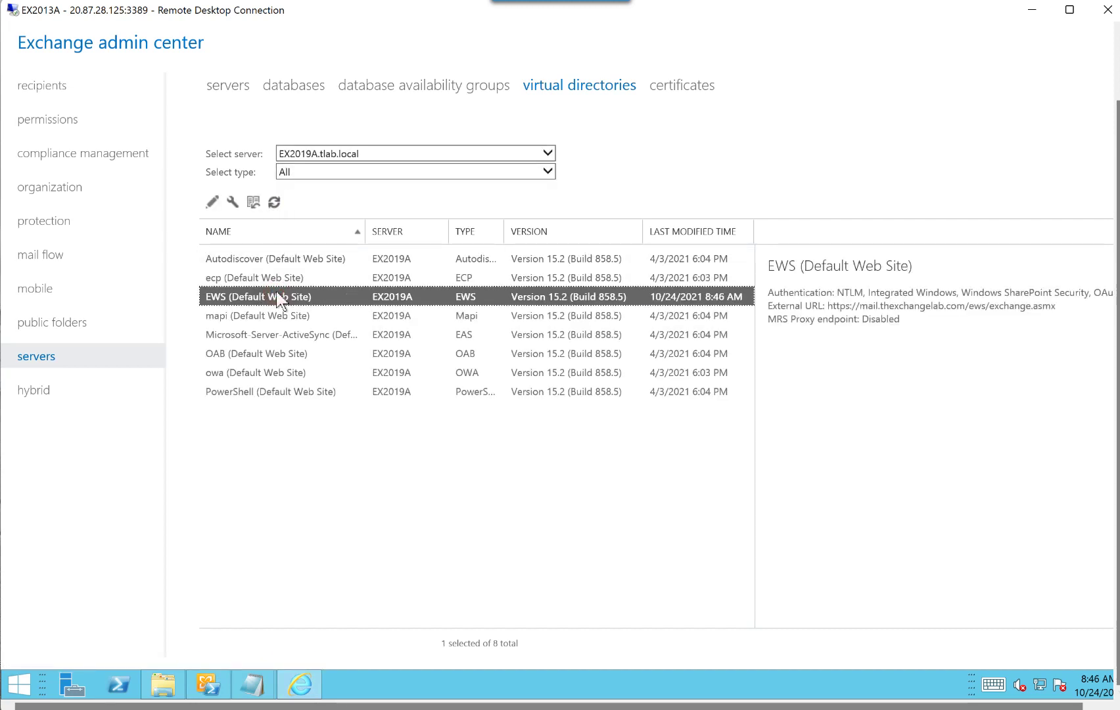
Step: Check the mapi, ActiveSync, OAB, owa and ecp external URLs, then recheck EWS
left_click(468, 319)
left_click(466, 337)
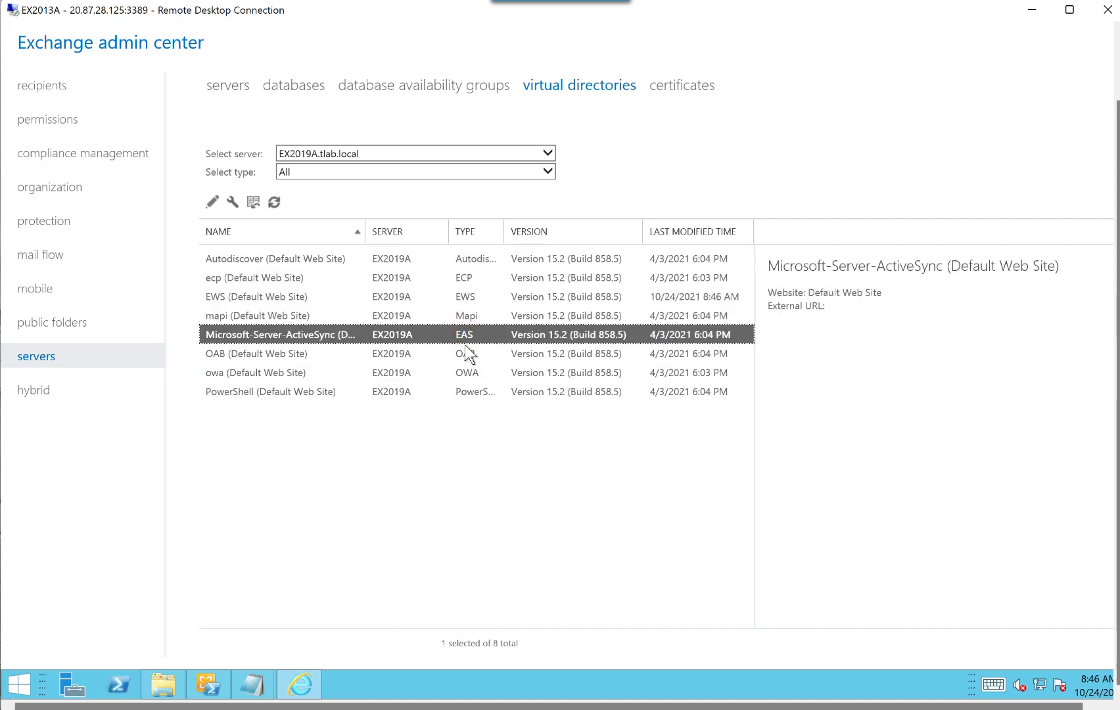
left_click(465, 355)
left_click(465, 368)
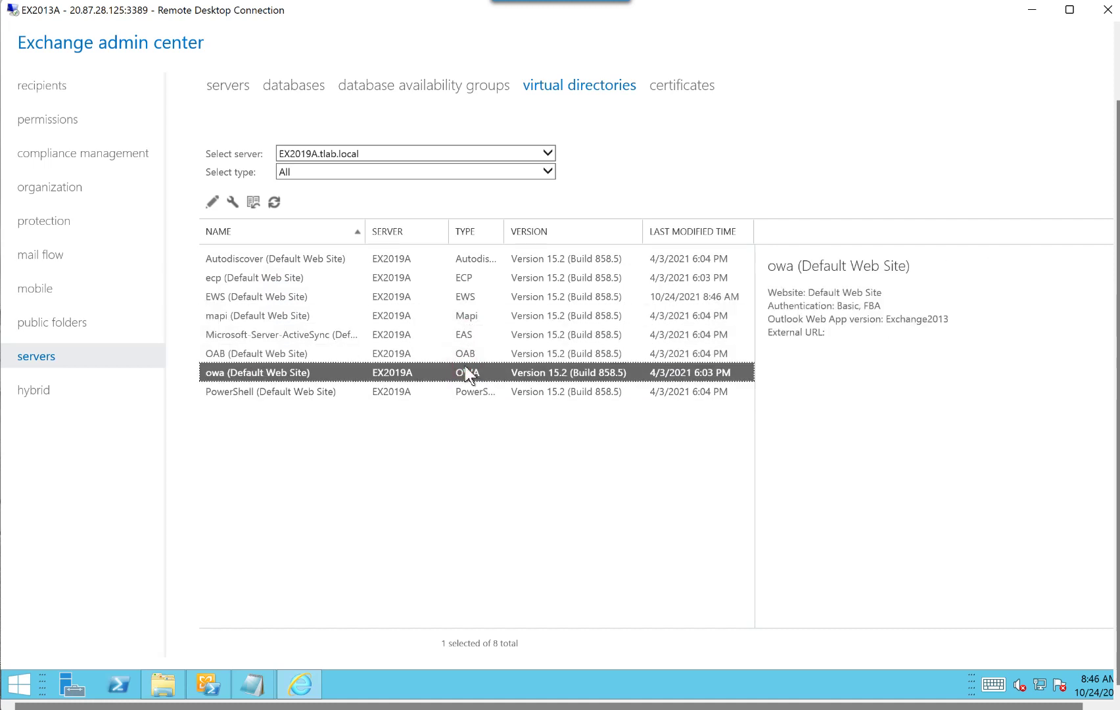
left_click(477, 281)
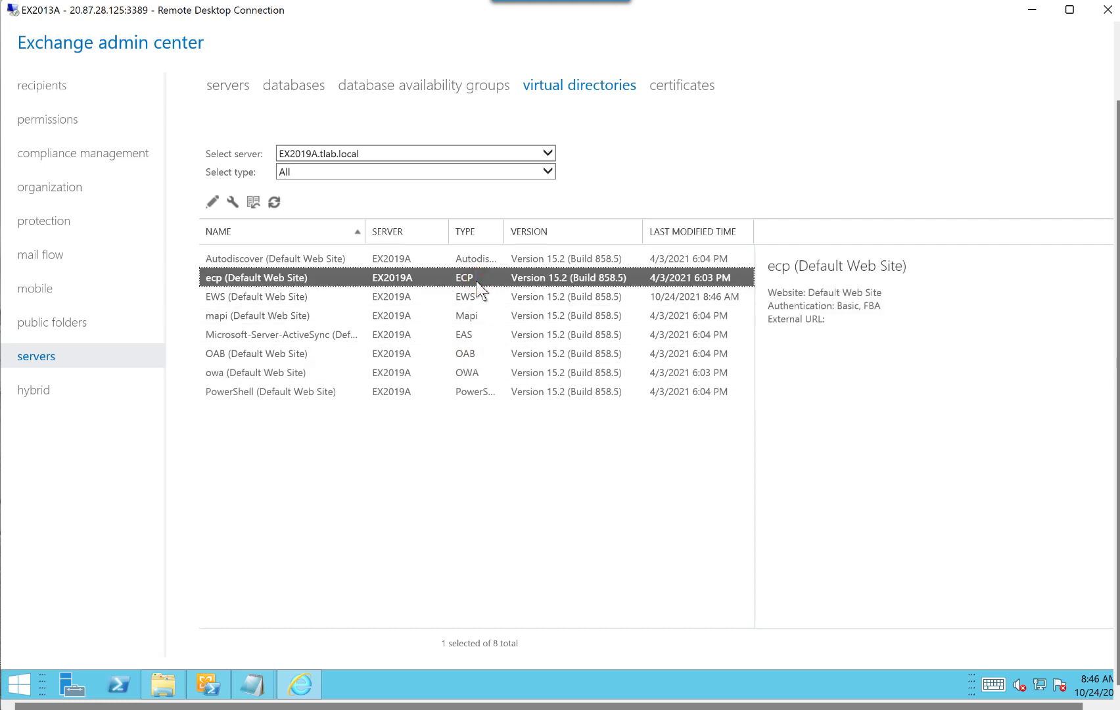
left_click(468, 298)
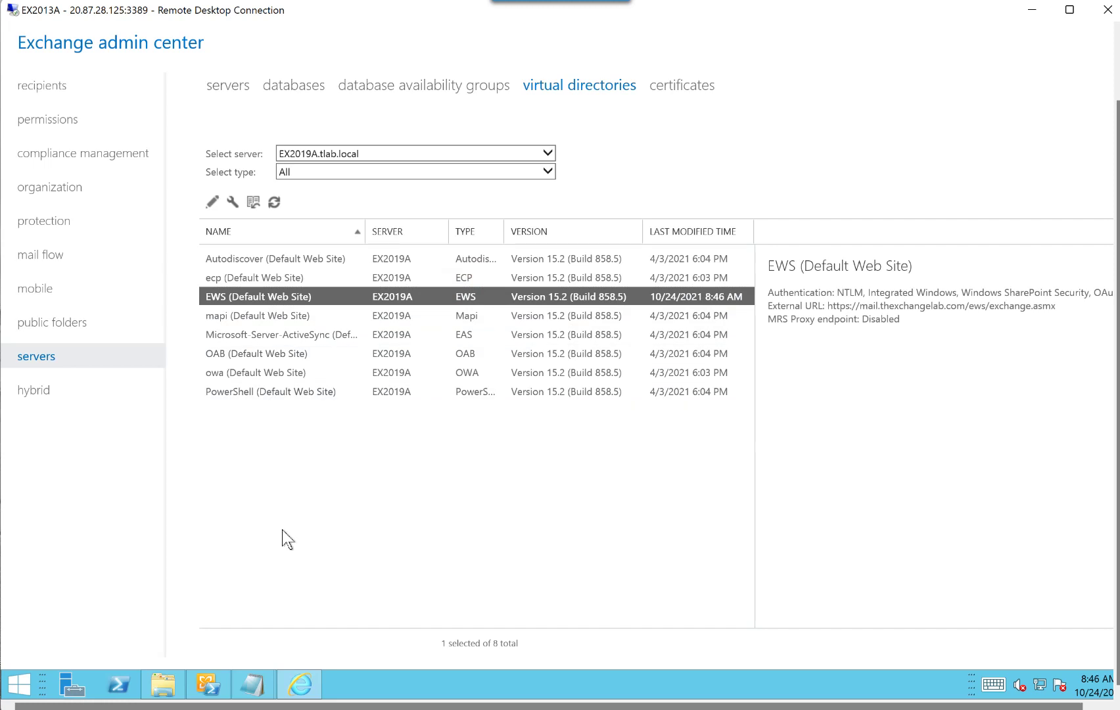
Step: Show the urls file in Notepad scrolled to the line starts with no text selected
mouse_move(250, 687)
left_click(202, 607)
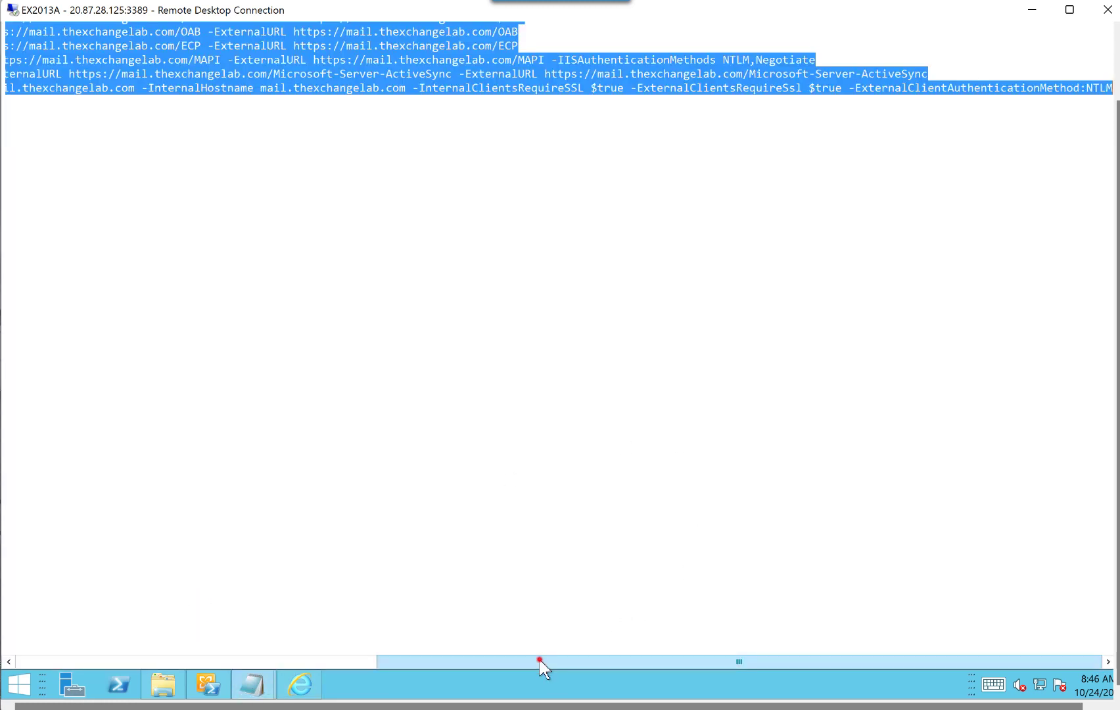
left_click_drag(540, 662, 155, 662)
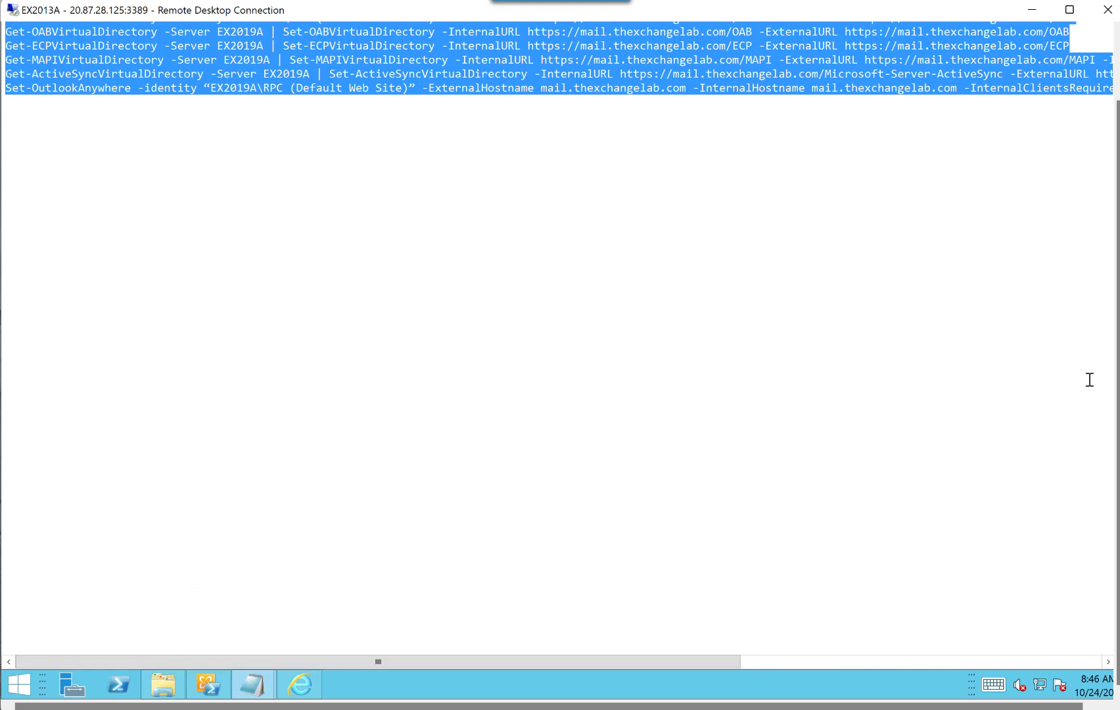
left_click_drag(1113, 383, 1115, 296)
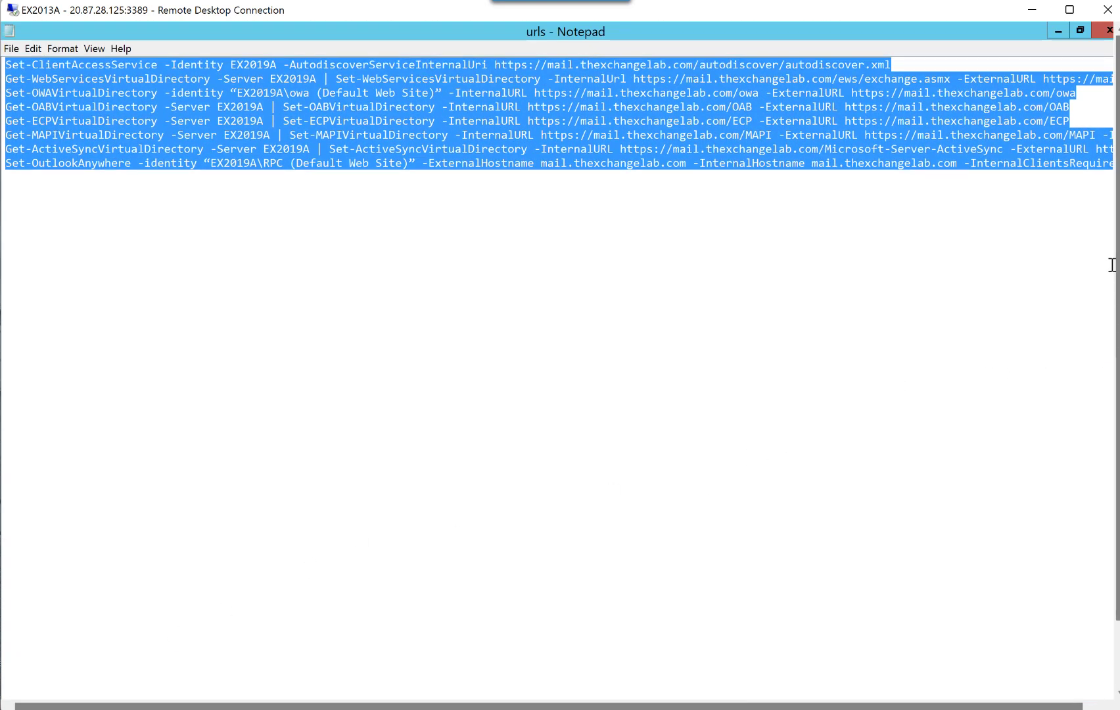
left_click(615, 274)
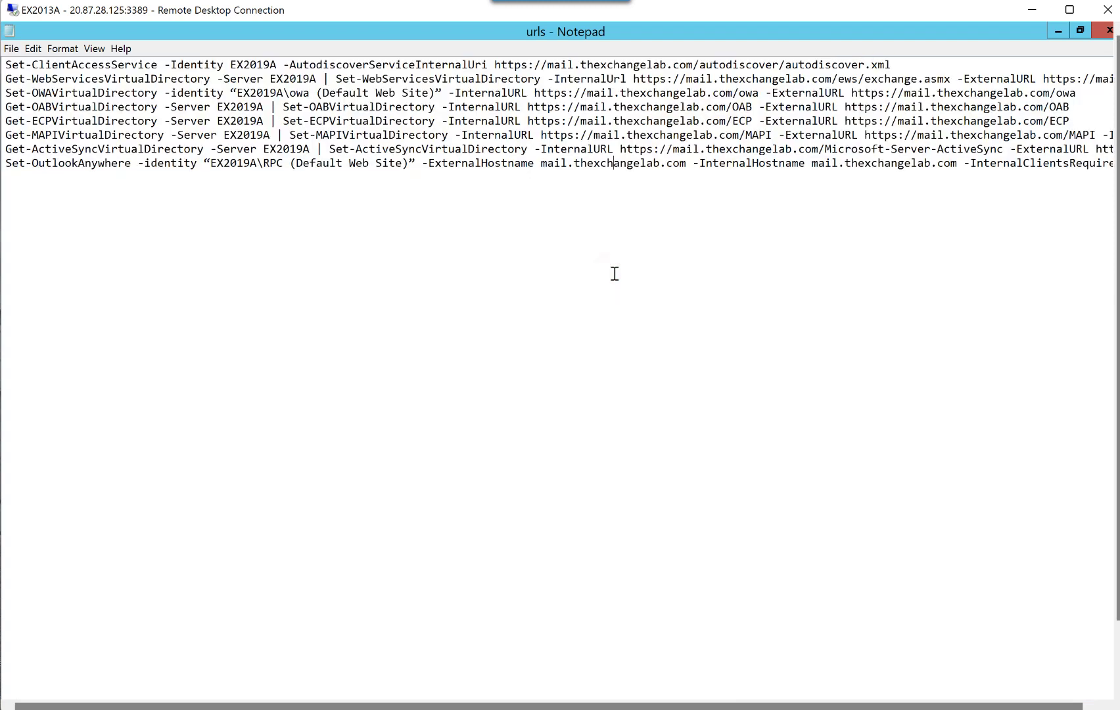